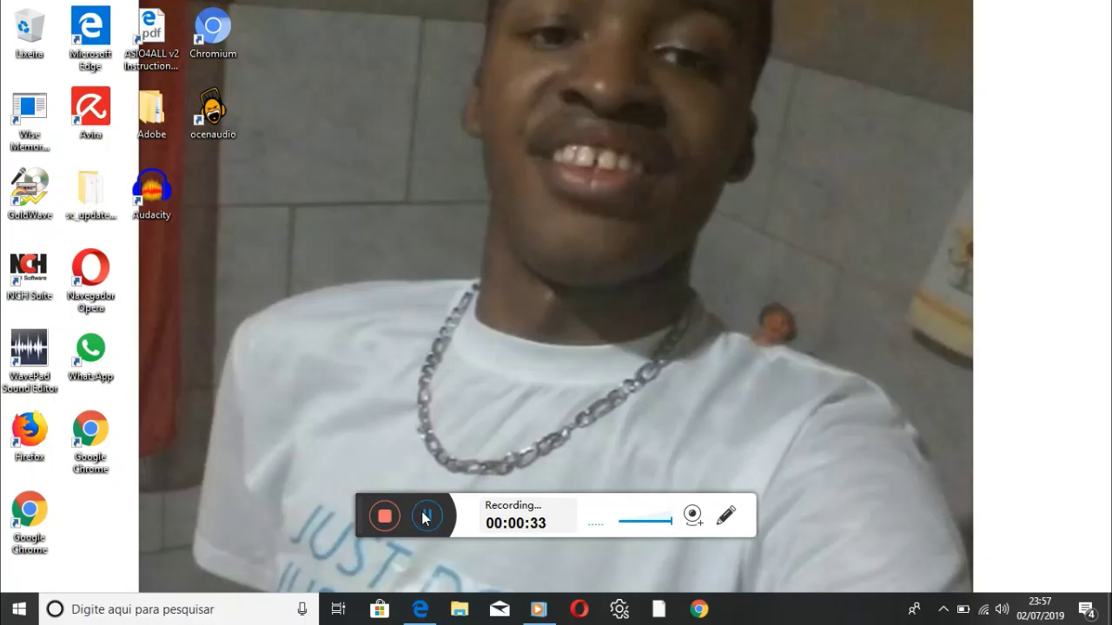
Step: Open Paint and draw the head outline with the Pencil, flat across the top and rounded at the chin
{"action": "left_click", "coordinate": [19, 610]}
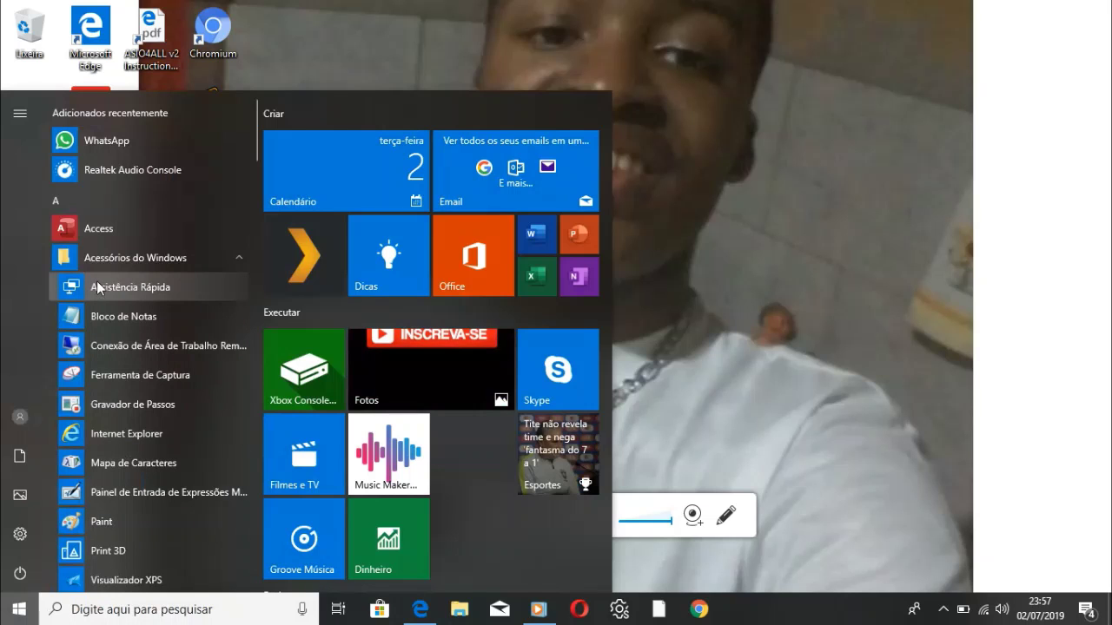
{"action": "left_click", "coordinate": [760, 304]}
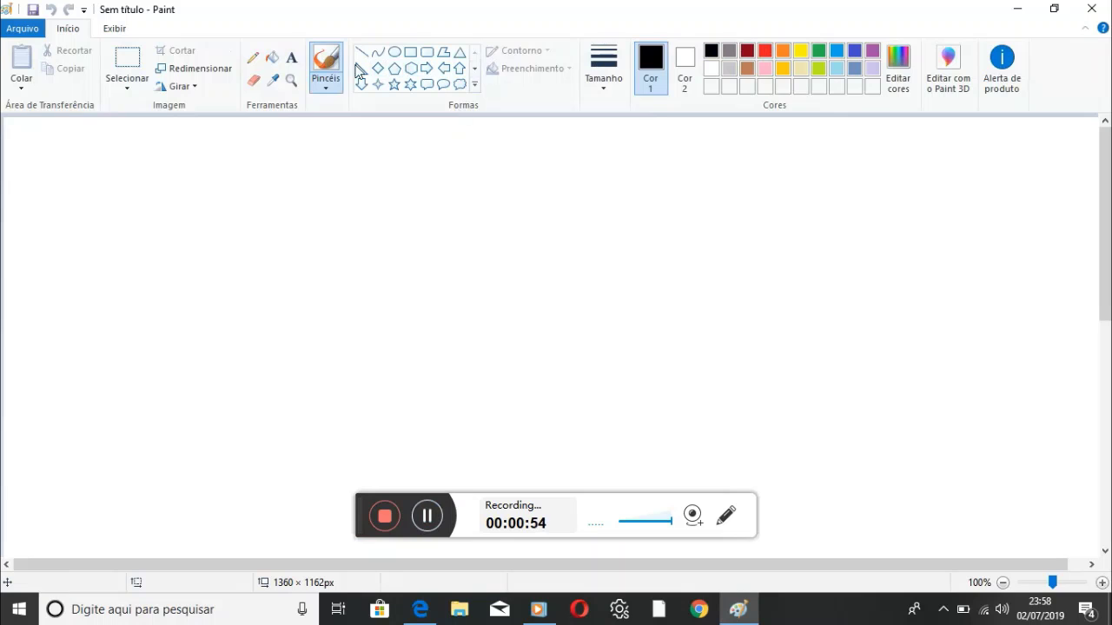
{"action": "left_click", "coordinate": [252, 58]}
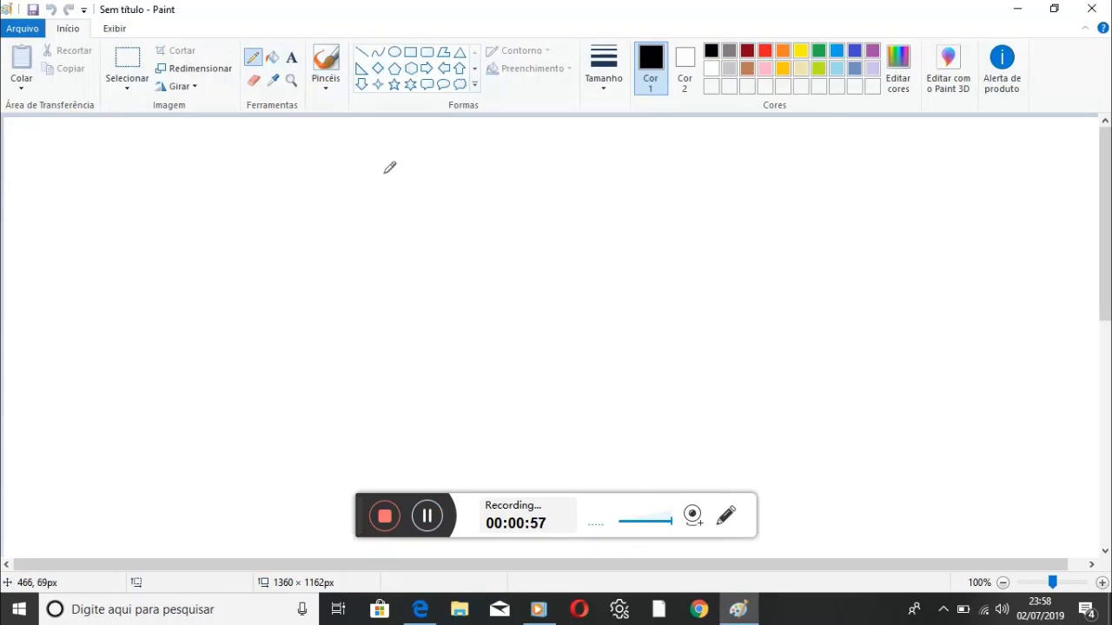
{"action": "mouse_move", "coordinate": [385, 171]}
{"action": "left_mouse_down"}
{"action": "mouse_move", "coordinate": [383, 265]}
{"action": "mouse_move", "coordinate": [415, 376]}
{"action": "mouse_move", "coordinate": [487, 406]}
{"action": "mouse_move", "coordinate": [544, 386]}
{"action": "mouse_move", "coordinate": [571, 167]}
{"action": "mouse_move", "coordinate": [390, 167]}
{"action": "left_mouse_up"}
{"action": "left_click", "coordinate": [426, 516]}
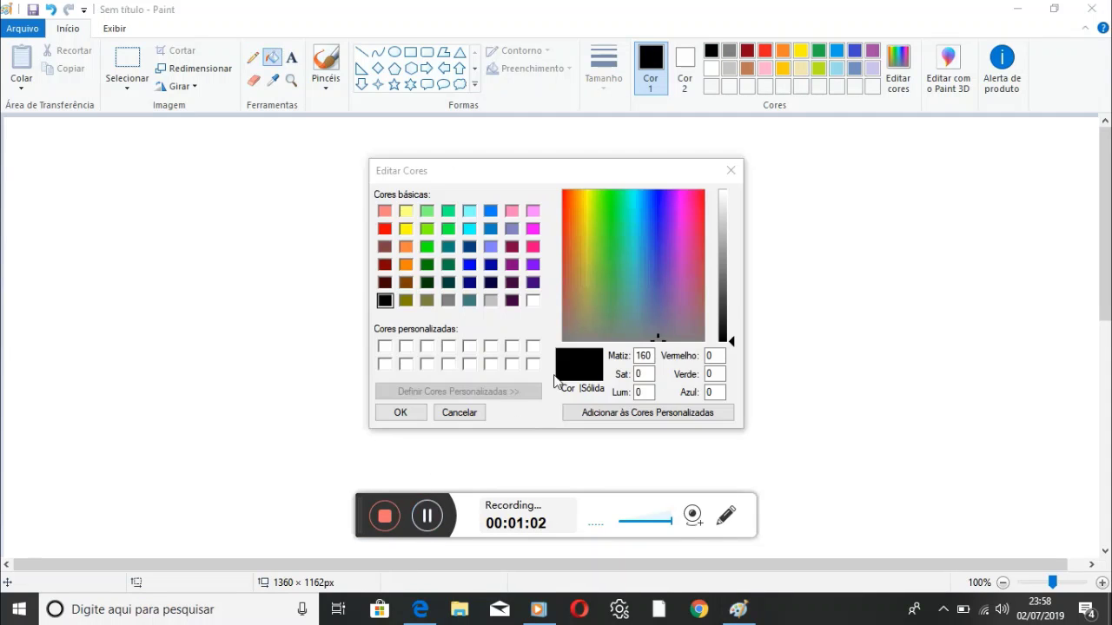
Step: Fill the head with a light peach mixed by lightening a basic orange, and set Color 1 back to black
{"action": "left_click", "coordinate": [405, 246]}
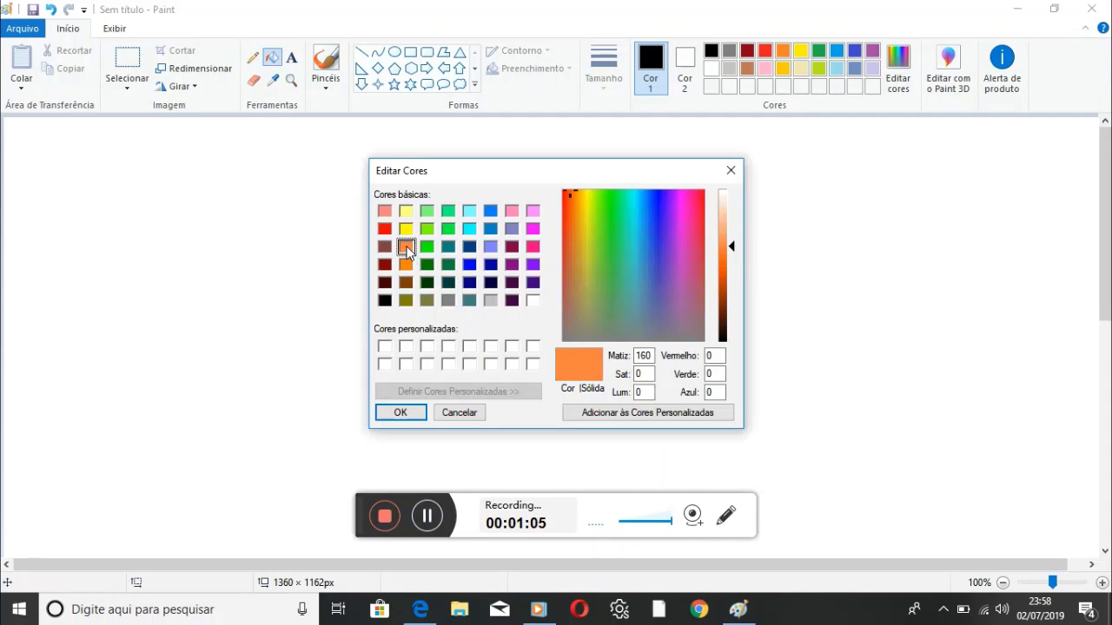
{"action": "left_click_drag", "start_coordinate": [732, 252], "coordinate": [732, 223]}
{"action": "left_click", "coordinate": [402, 415]}
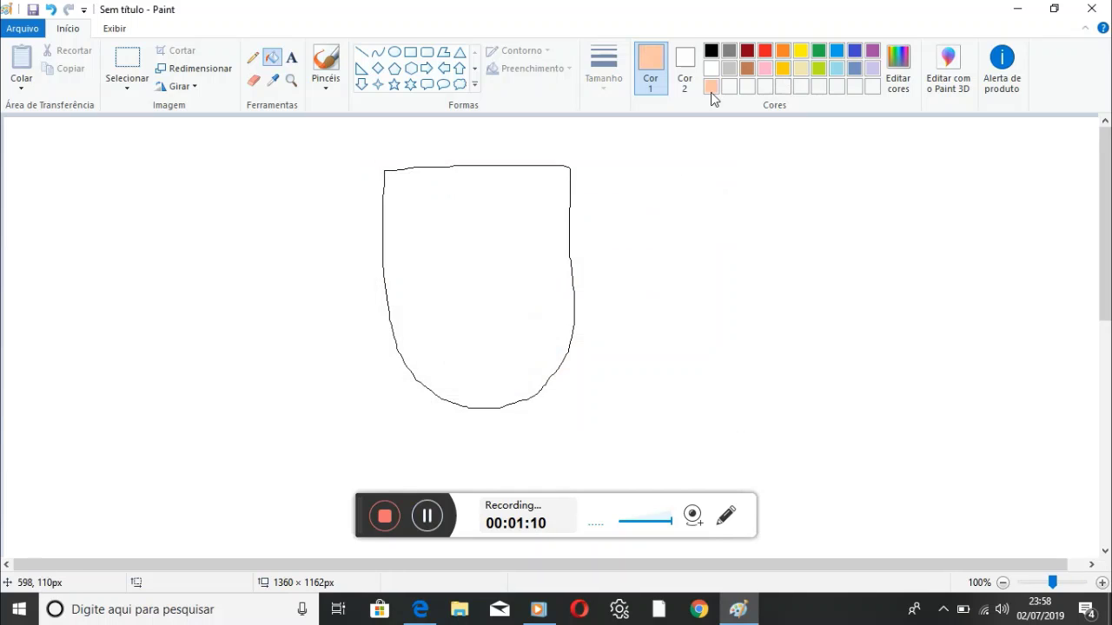
{"action": "left_click", "coordinate": [502, 243]}
{"action": "left_click", "coordinate": [711, 50]}
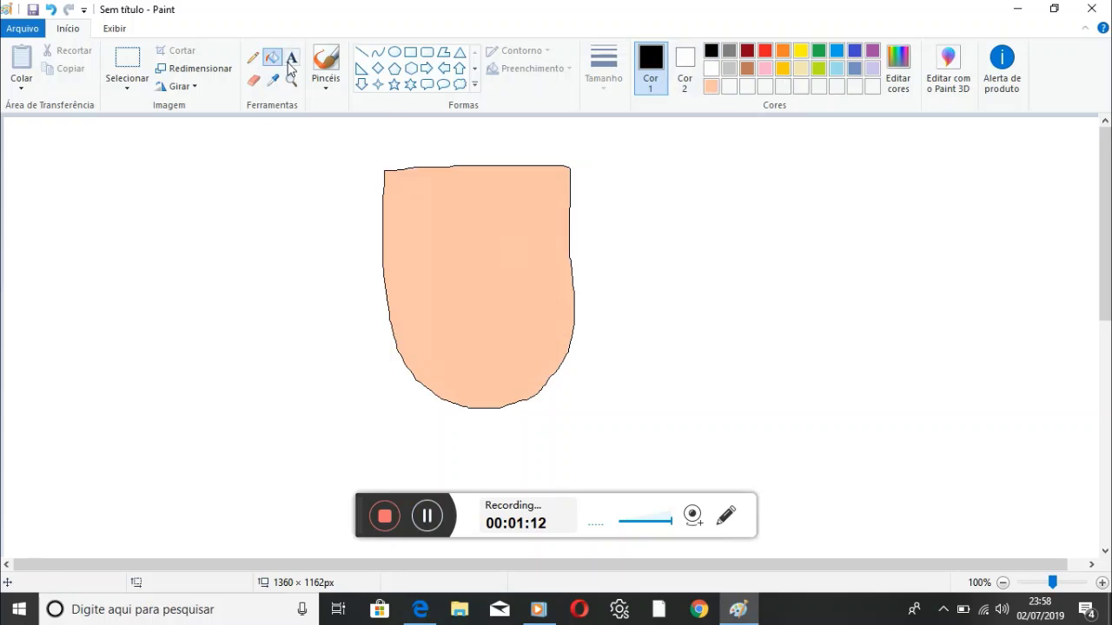
{"action": "left_click", "coordinate": [150, 76]}
{"action": "left_click_drag", "start_coordinate": [355, 136], "coordinate": [595, 455]}
{"action": "left_click_drag", "start_coordinate": [490, 303], "coordinate": [498, 338]}
{"action": "left_click", "coordinate": [426, 143]}
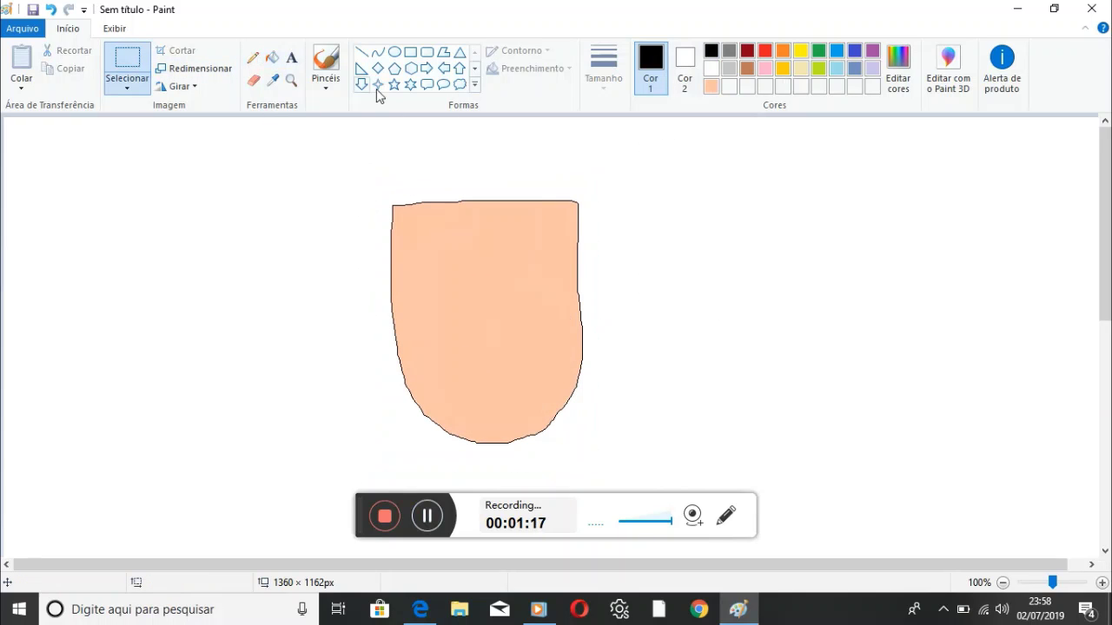
{"action": "left_click", "coordinate": [253, 60]}
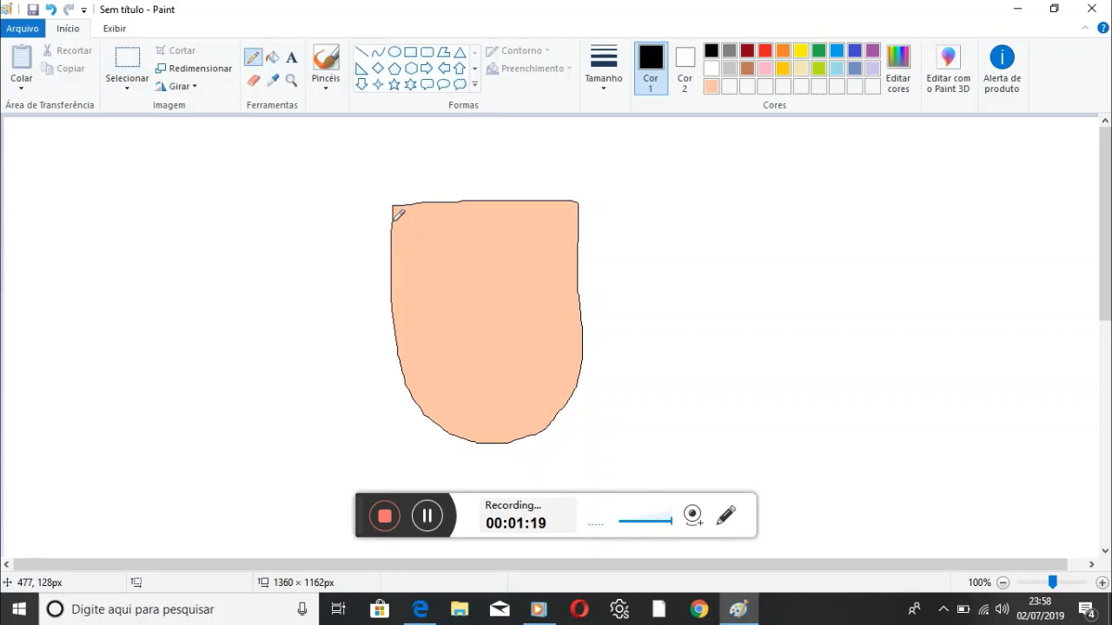
{"action": "mouse_move", "coordinate": [396, 206]}
{"action": "left_mouse_down"}
{"action": "mouse_move", "coordinate": [427, 87]}
{"action": "mouse_move", "coordinate": [457, 183]}
{"action": "mouse_move", "coordinate": [534, 35]}
{"action": "mouse_move", "coordinate": [528, 143]}
{"action": "mouse_move", "coordinate": [605, 70]}
{"action": "mouse_move", "coordinate": [575, 202]}
{"action": "left_mouse_up"}
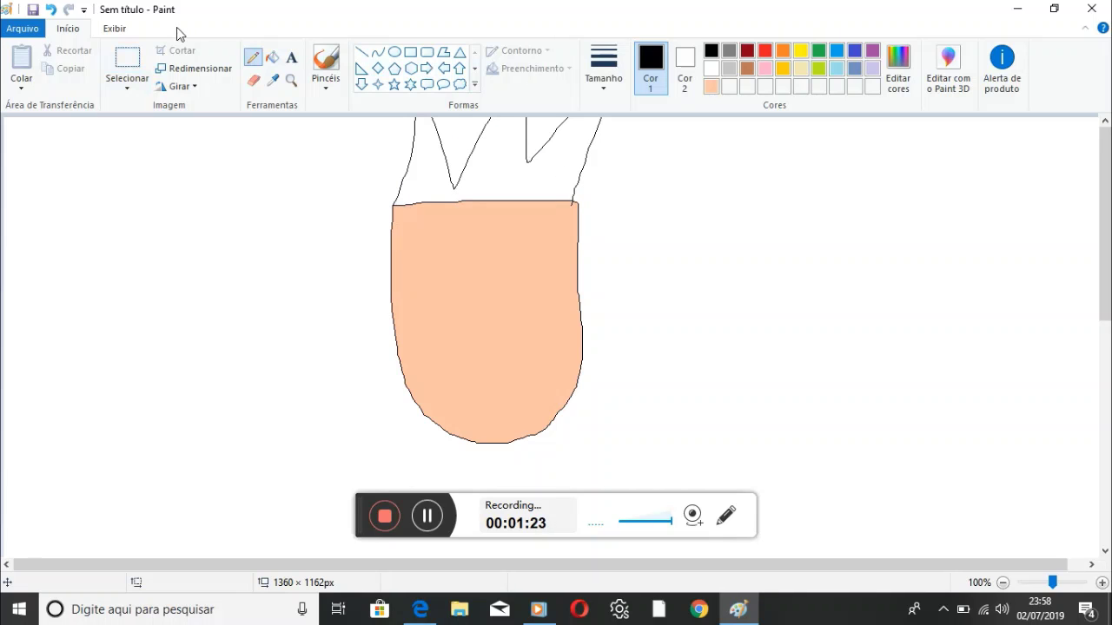
{"action": "left_click", "coordinate": [50, 10]}
{"action": "left_click", "coordinate": [50, 10]}
Step: Select the head with a rectangular selection and move it slightly lower to leave room for hair above it
{"action": "left_click", "coordinate": [127, 60]}
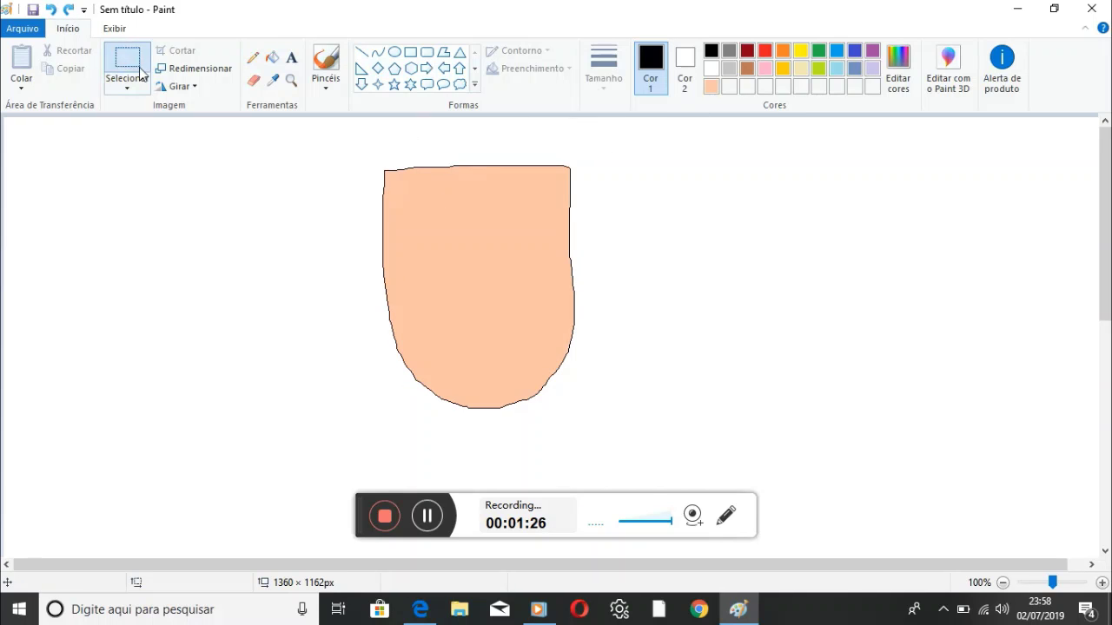
{"action": "left_click_drag", "start_coordinate": [358, 149], "coordinate": [629, 435]}
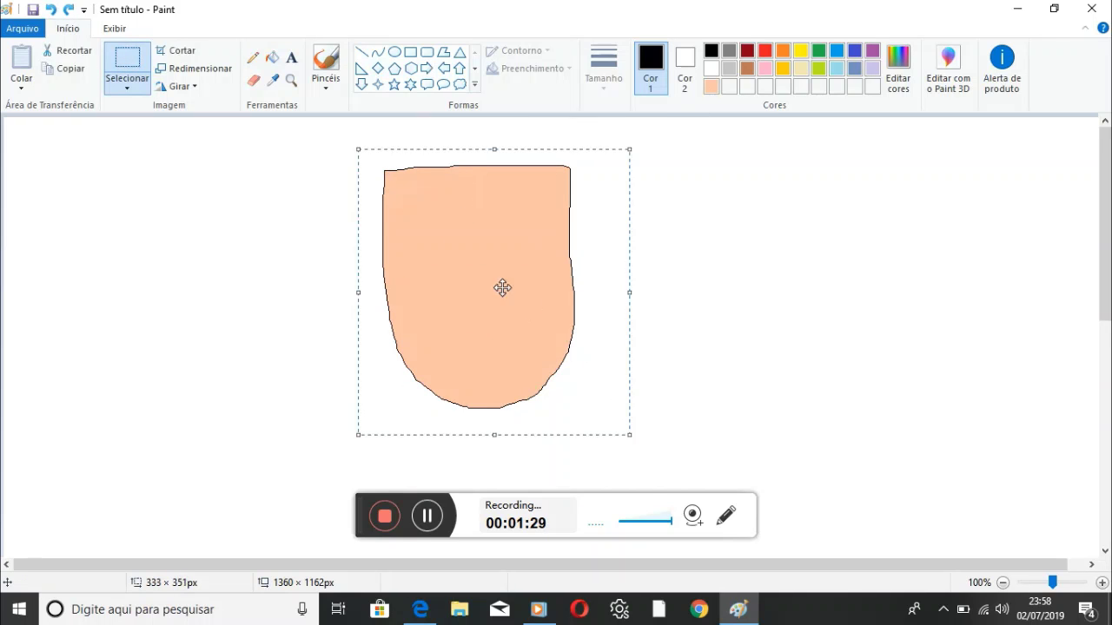
{"action": "left_click_drag", "start_coordinate": [502, 288], "coordinate": [507, 328]}
Step: Draw four pointed hair spikes rising from the top edge of the head with the Pencil
{"action": "left_click", "coordinate": [253, 57]}
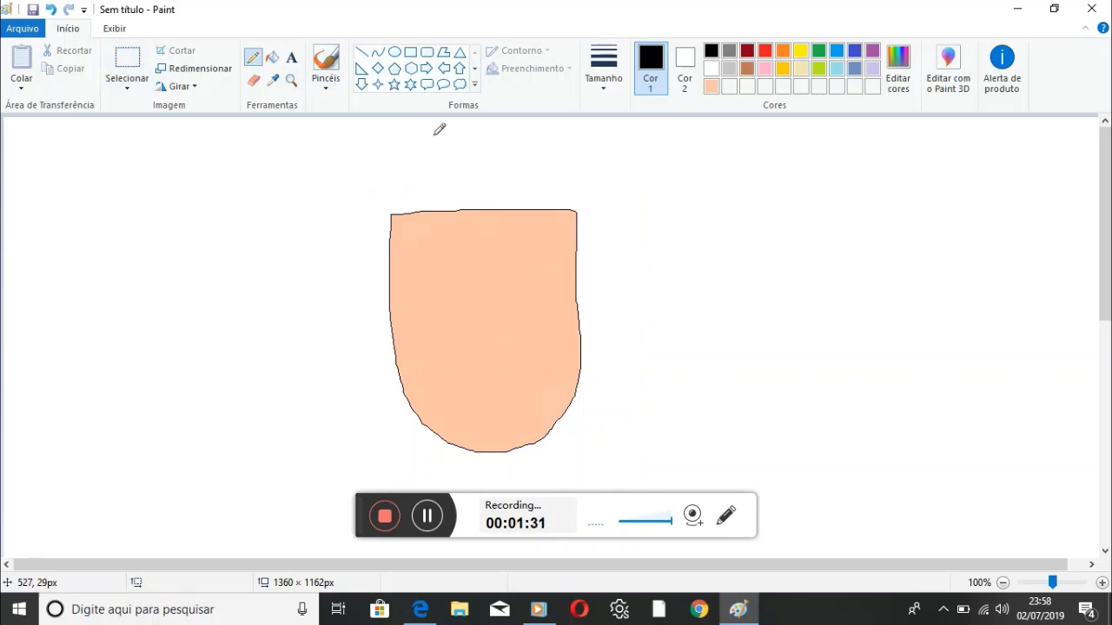
{"action": "mouse_move", "coordinate": [439, 210]}
{"action": "left_mouse_down"}
{"action": "mouse_move", "coordinate": [460, 130]}
{"action": "mouse_move", "coordinate": [477, 211]}
{"action": "mouse_move", "coordinate": [529, 125]}
{"action": "mouse_move", "coordinate": [518, 203]}
{"action": "mouse_move", "coordinate": [571, 127]}
{"action": "mouse_move", "coordinate": [562, 205]}
{"action": "left_mouse_up"}
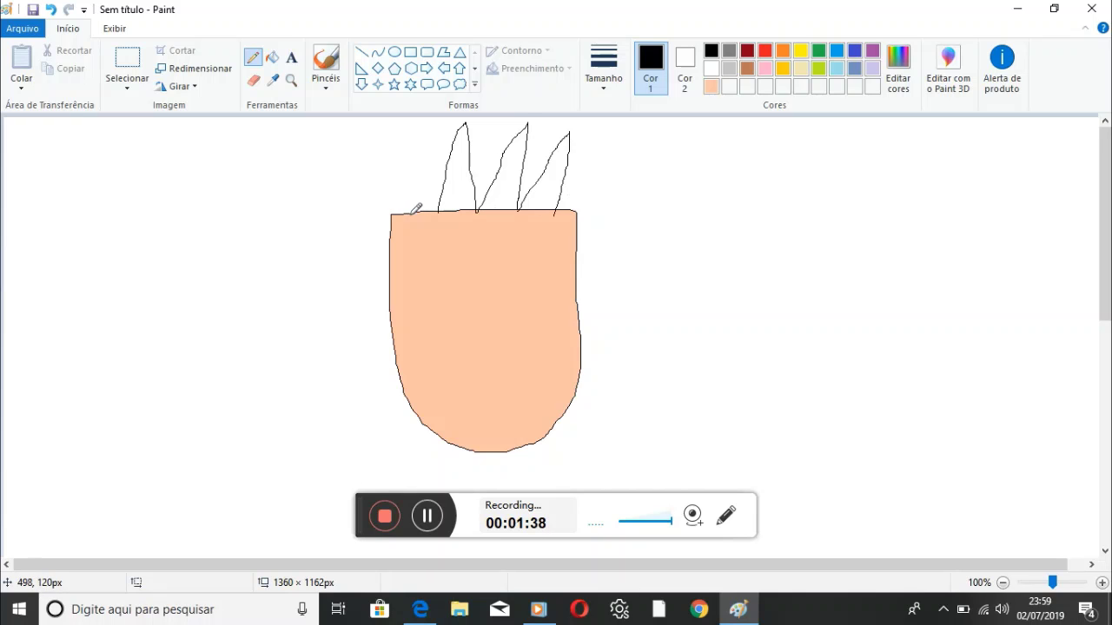
{"action": "mouse_move", "coordinate": [413, 212]}
{"action": "left_mouse_down"}
{"action": "mouse_move", "coordinate": [427, 140]}
{"action": "mouse_move", "coordinate": [427, 213]}
{"action": "left_mouse_up"}
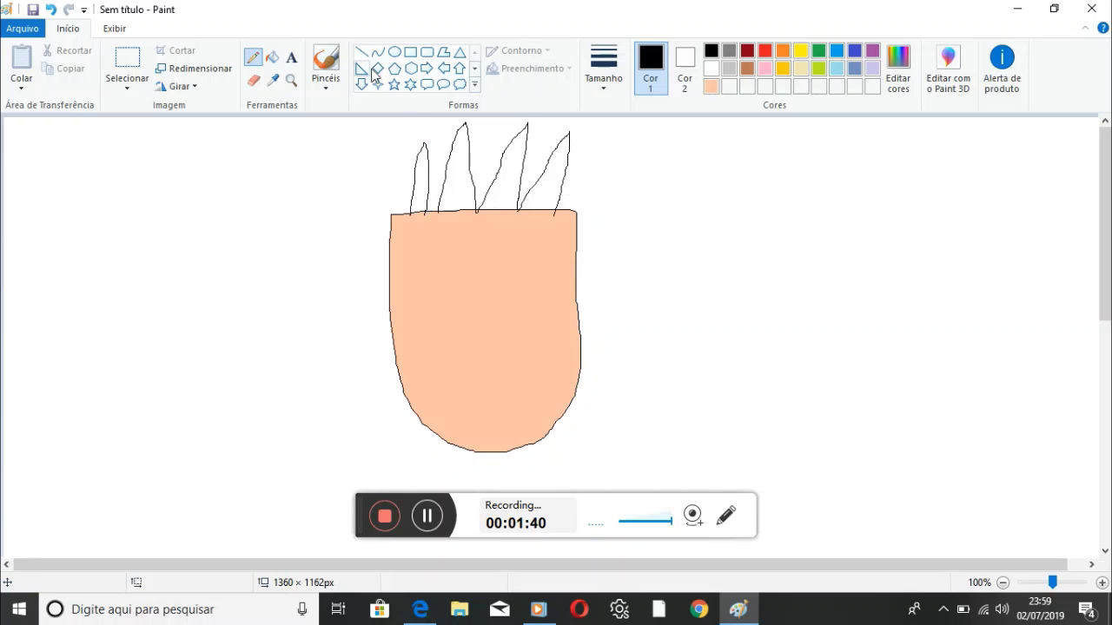
Step: Fill all four hair spikes with black
{"action": "left_click", "coordinate": [272, 58]}
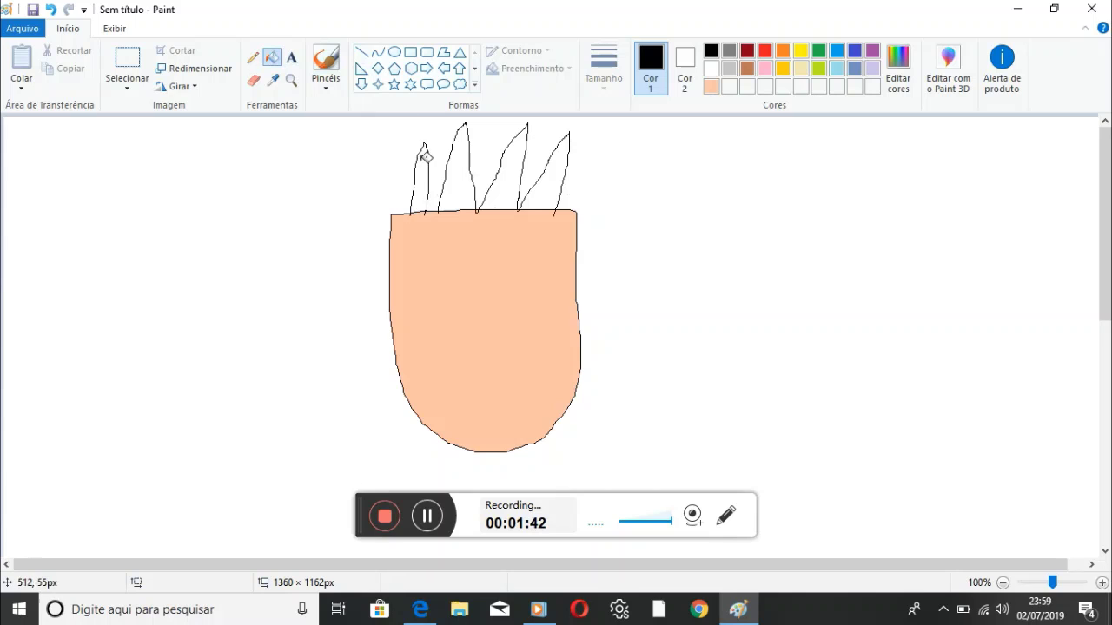
{"action": "left_click", "coordinate": [425, 156]}
{"action": "left_click", "coordinate": [461, 163]}
{"action": "left_click", "coordinate": [502, 175]}
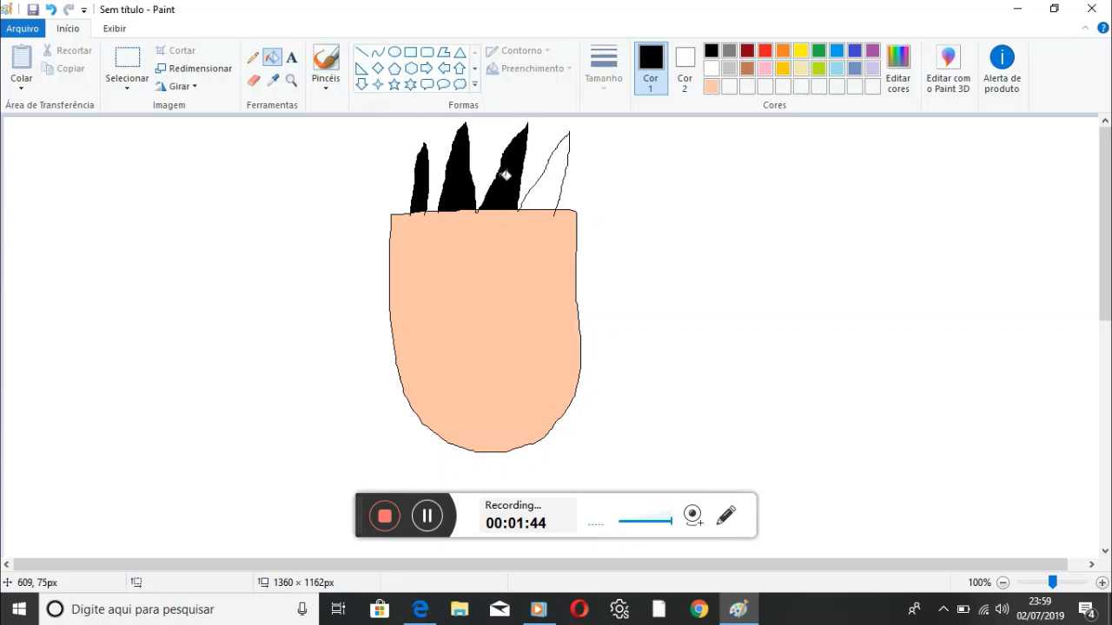
{"action": "left_click", "coordinate": [567, 173]}
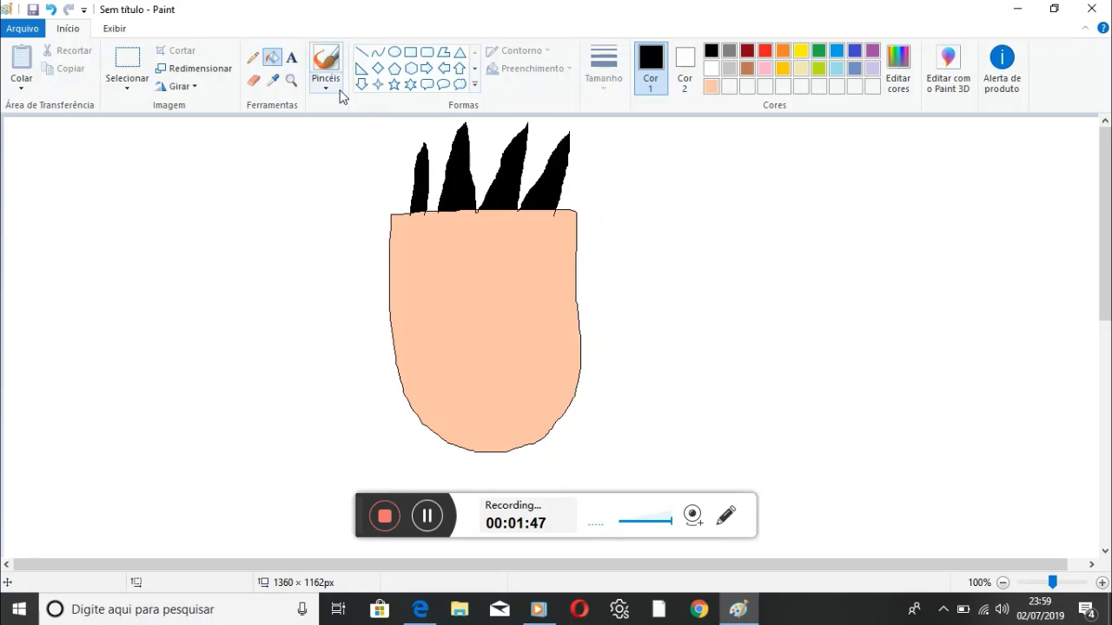
Step: Draw the facial features on the head: two eyebrows, a nose, a toothy white smile and two white eye ovals
{"action": "left_click", "coordinate": [253, 58]}
{"action": "scroll", "coordinate": [447, 249], "scroll_direction": "down", "scroll_amount": 3}
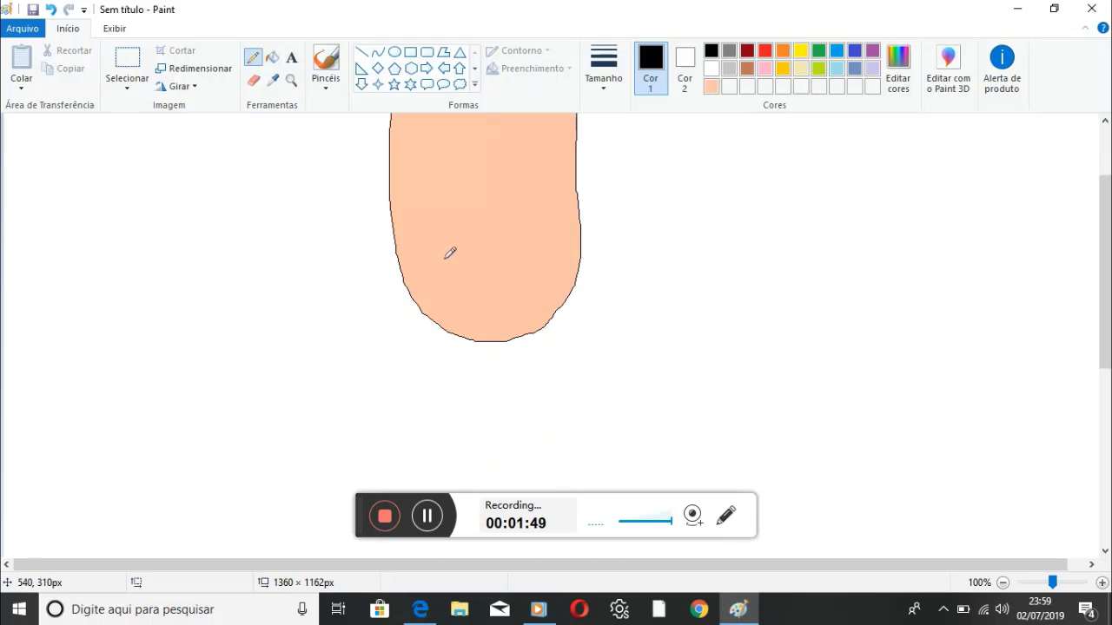
{"action": "scroll", "coordinate": [451, 252], "scroll_direction": "down", "scroll_amount": 5}
{"action": "scroll", "coordinate": [450, 261], "scroll_direction": "up", "scroll_amount": 9}
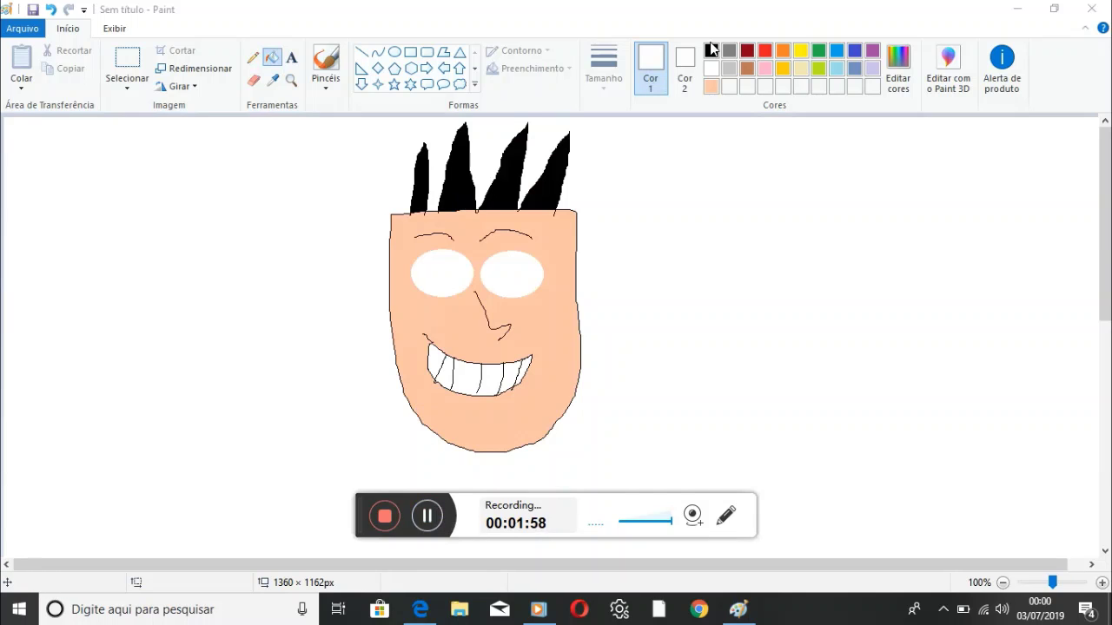
Step: Draw a small black pupil circle with the Ellipse shape in the centre of each white eye
{"action": "left_click", "coordinate": [394, 51]}
{"action": "left_click", "coordinate": [711, 50]}
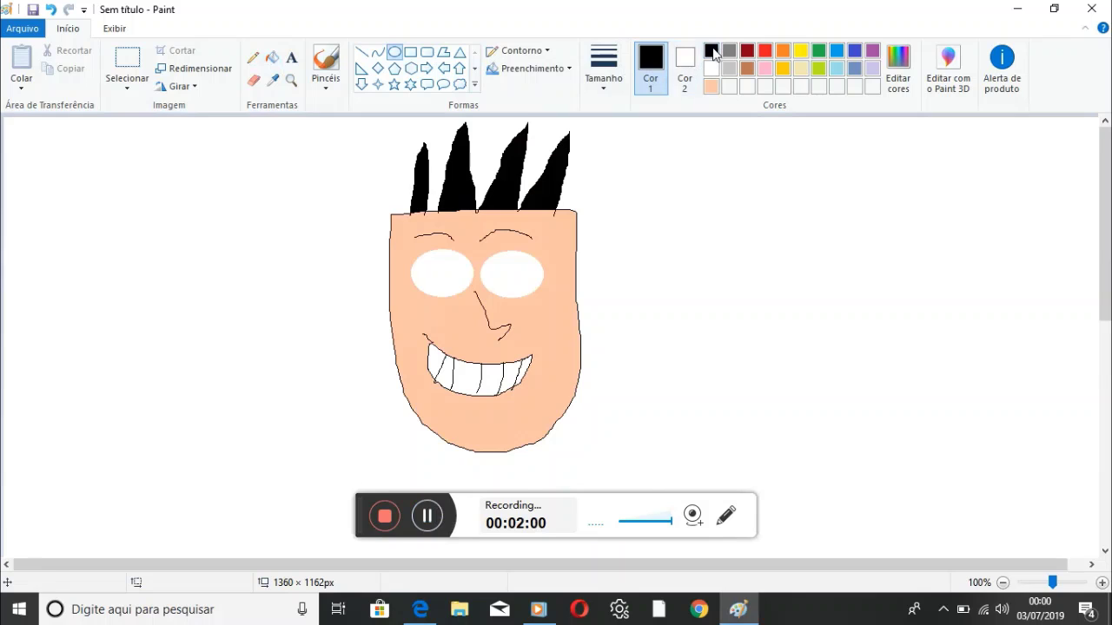
{"action": "left_click_drag", "start_coordinate": [500, 261], "coordinate": [527, 286]}
{"action": "left_click_drag", "start_coordinate": [431, 259], "coordinate": [457, 285]}
{"action": "left_click", "coordinate": [292, 270]}
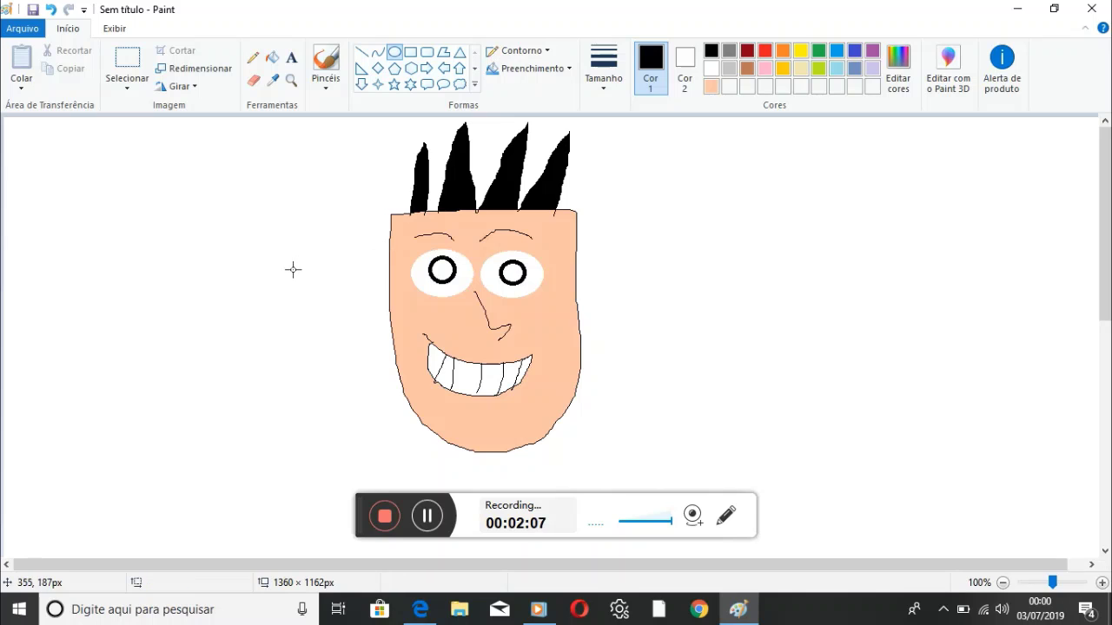
Step: Draw black iris ellipses around the pupils, about 58 × 46 px in the left eye and 48 × 47 px in the right
{"action": "left_click_drag", "start_coordinate": [420, 252], "coordinate": [471, 292]}
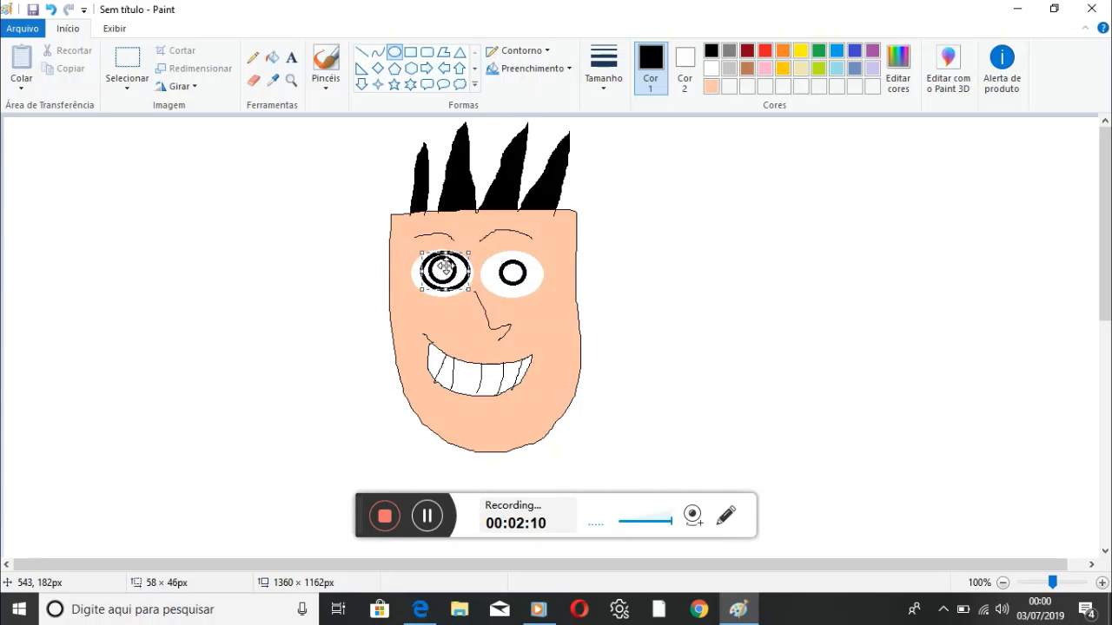
{"action": "left_click", "coordinate": [615, 283]}
{"action": "left_click_drag", "start_coordinate": [494, 254], "coordinate": [535, 294]}
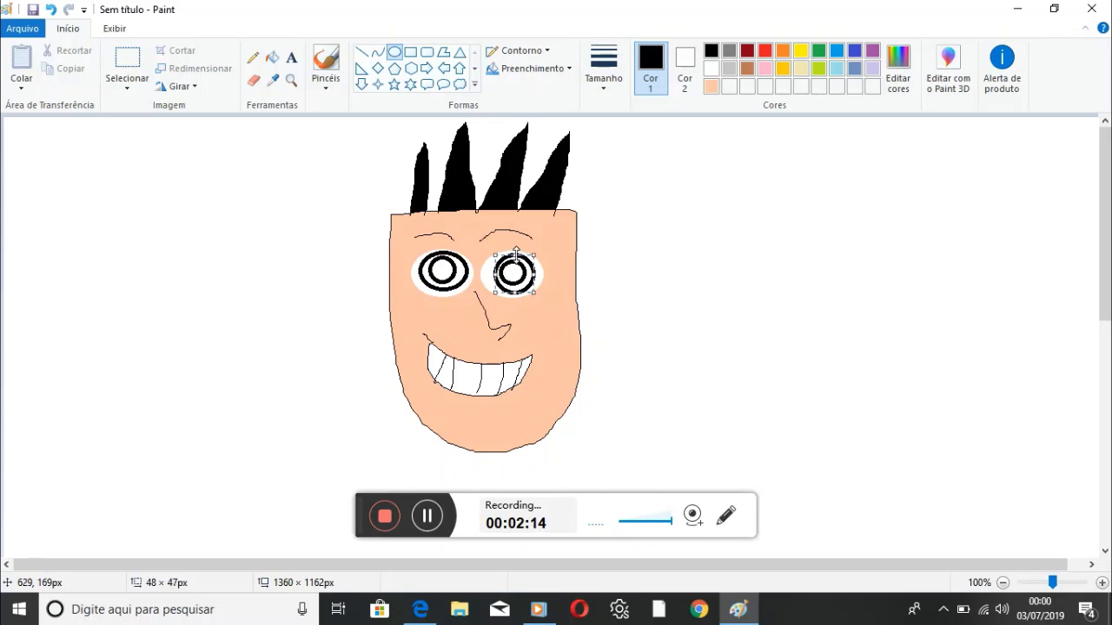
{"action": "left_click", "coordinate": [752, 273]}
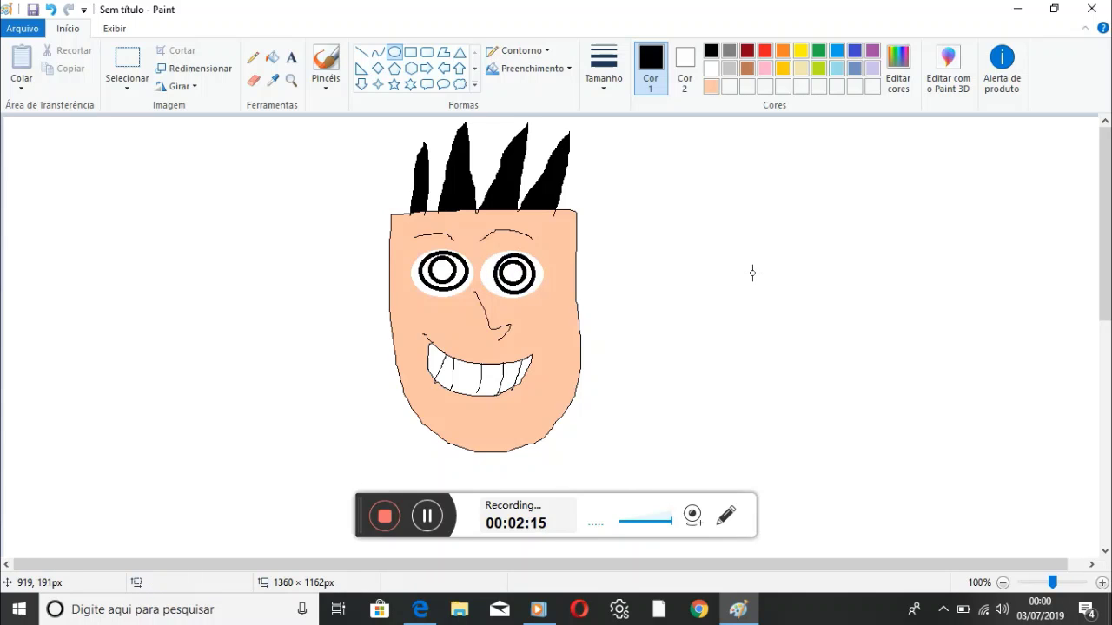
Step: Fill the inner pupil circles of both eyes with black
{"action": "left_click", "coordinate": [272, 58]}
{"action": "left_click", "coordinate": [445, 267]}
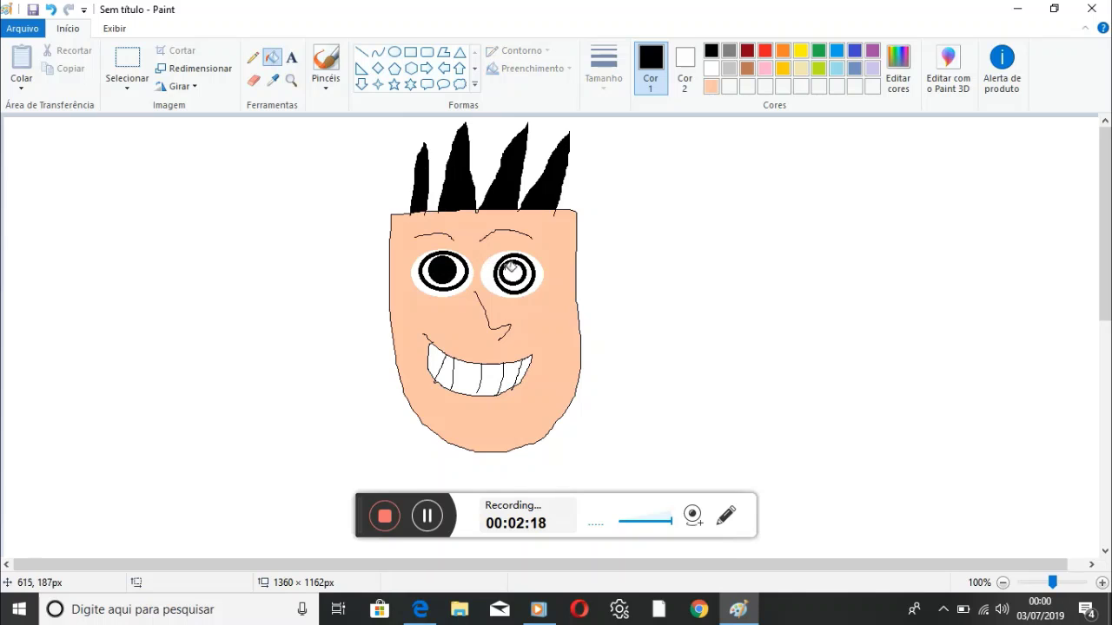
{"action": "left_click", "coordinate": [513, 274]}
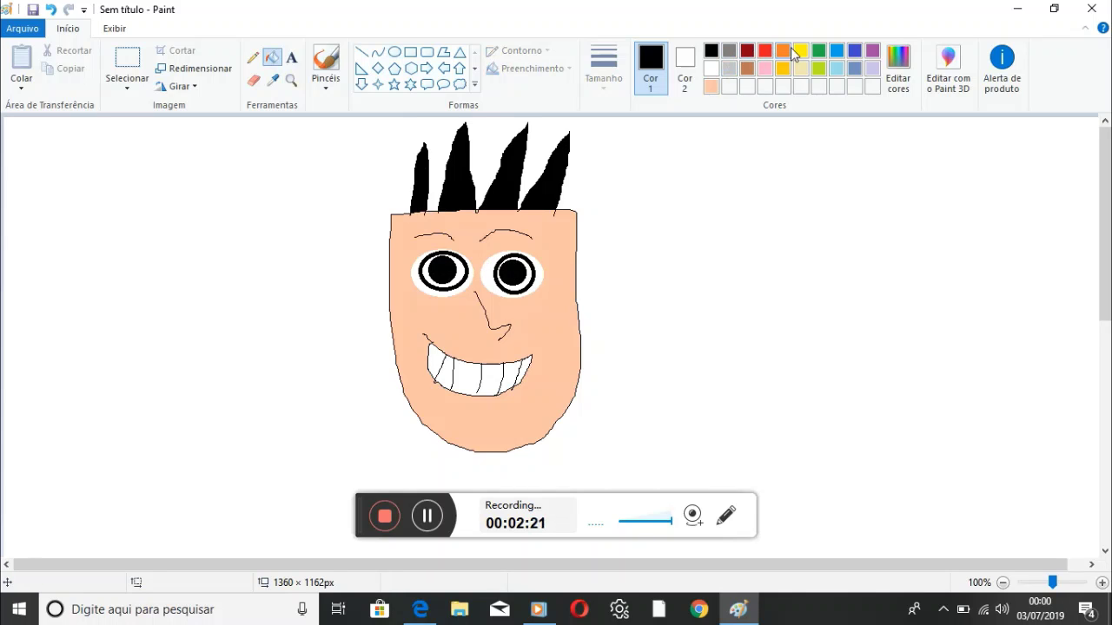
Step: Fill the iris rings and their black outlines in both eyes with light turquoise blue
{"action": "left_click", "coordinate": [836, 69]}
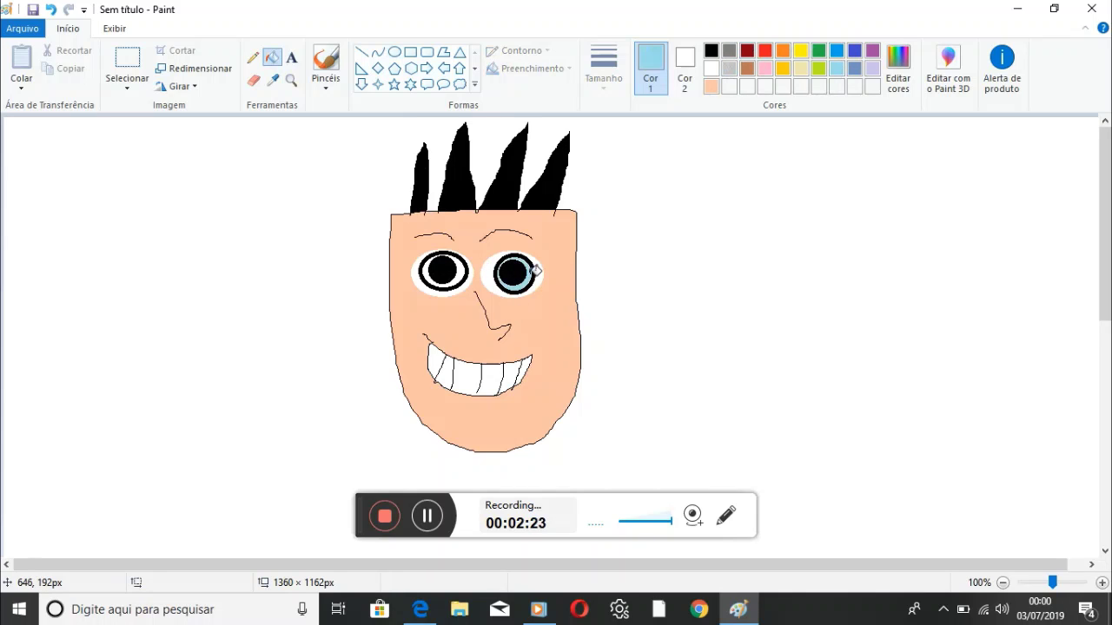
{"action": "left_click", "coordinate": [524, 269]}
{"action": "left_click", "coordinate": [468, 267]}
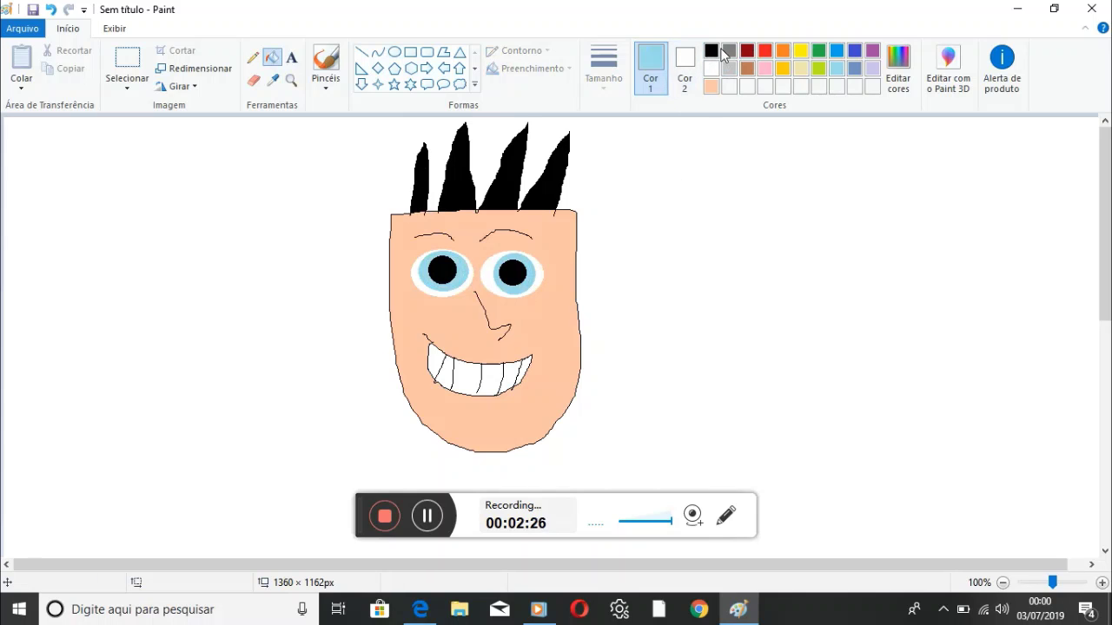
Step: Draw a small rounded ear outline on each side of the head in black with the Pencil
{"action": "left_click", "coordinate": [253, 57]}
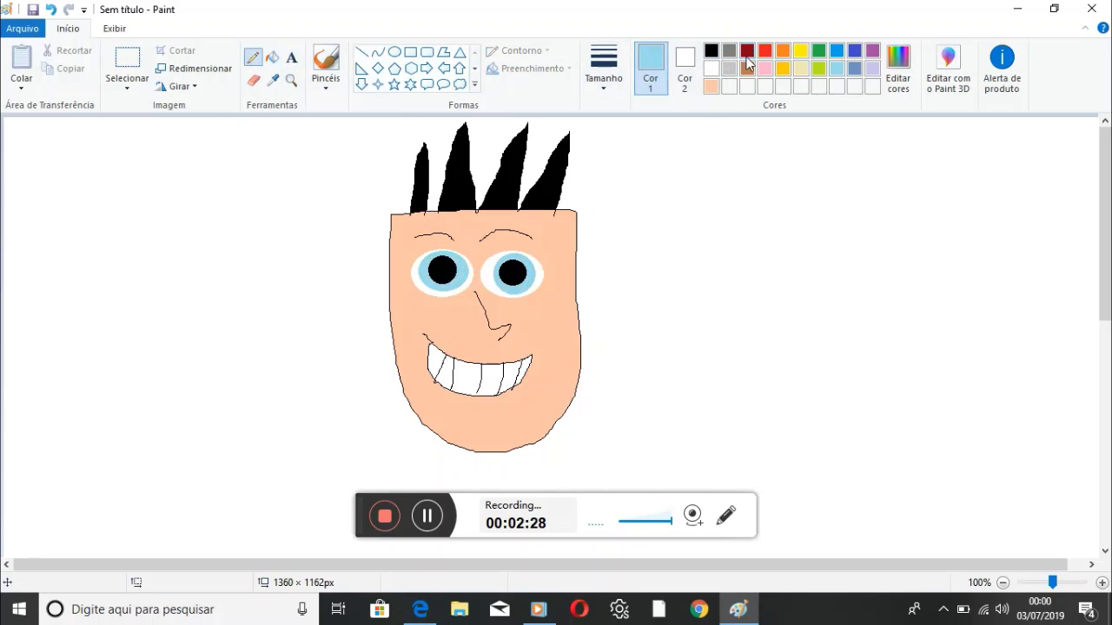
{"action": "left_click", "coordinate": [685, 68]}
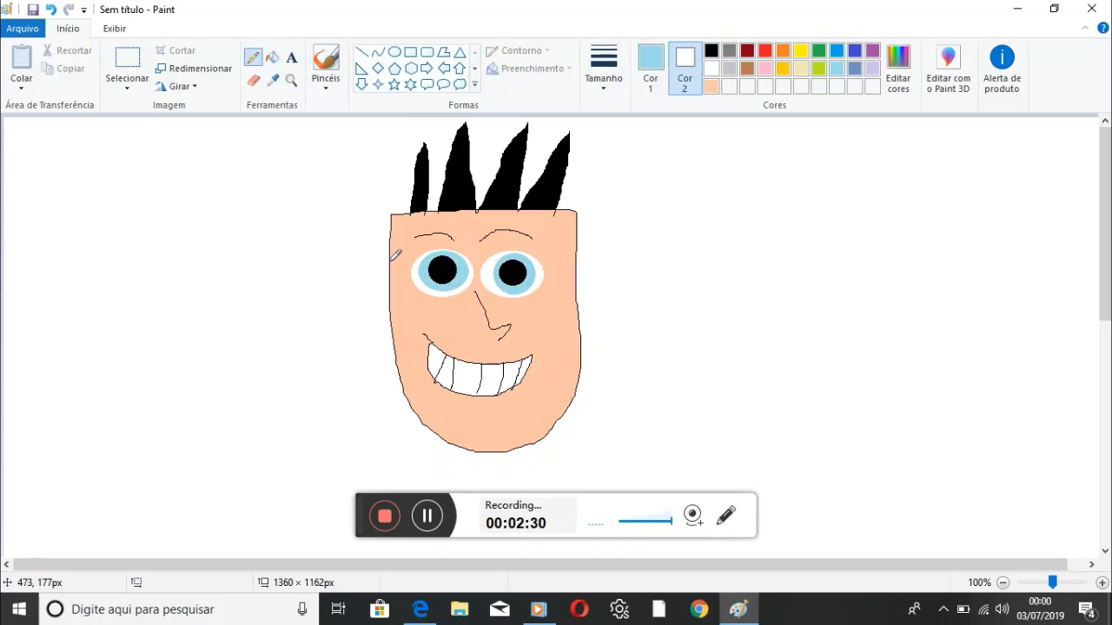
{"action": "left_click", "coordinate": [50, 10]}
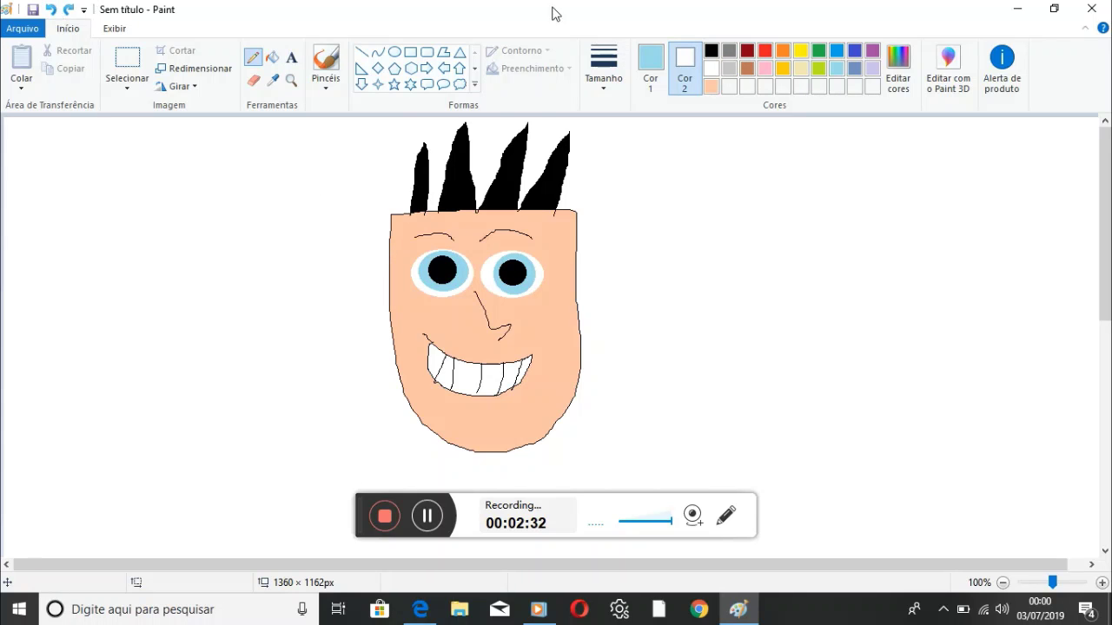
{"action": "left_click", "coordinate": [650, 68]}
{"action": "left_click", "coordinate": [711, 50]}
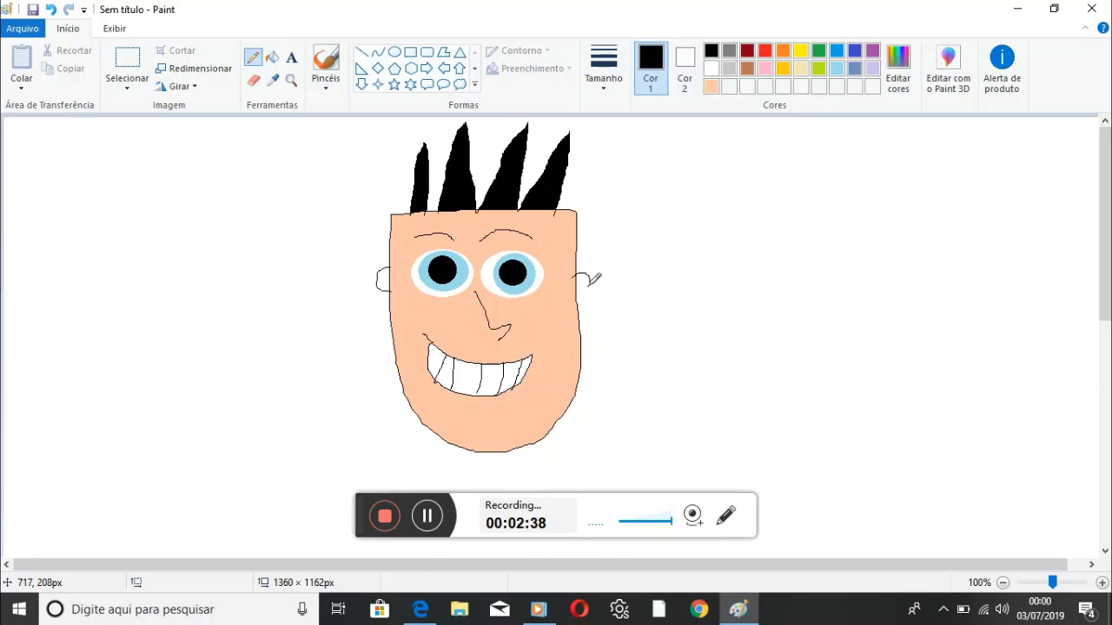
{"action": "left_click_drag", "start_coordinate": [591, 283], "coordinate": [577, 288]}
Step: Fill the ears on both sides of the head with the custom peach skin colour
{"action": "left_click", "coordinate": [272, 57]}
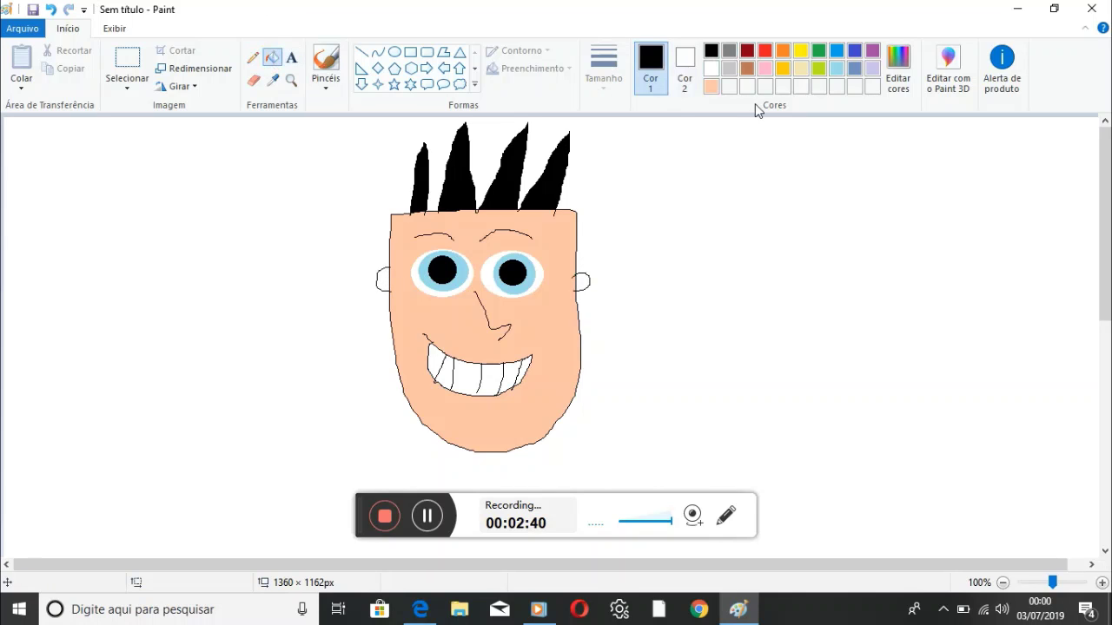
{"action": "left_click", "coordinate": [711, 87]}
{"action": "left_click", "coordinate": [582, 281]}
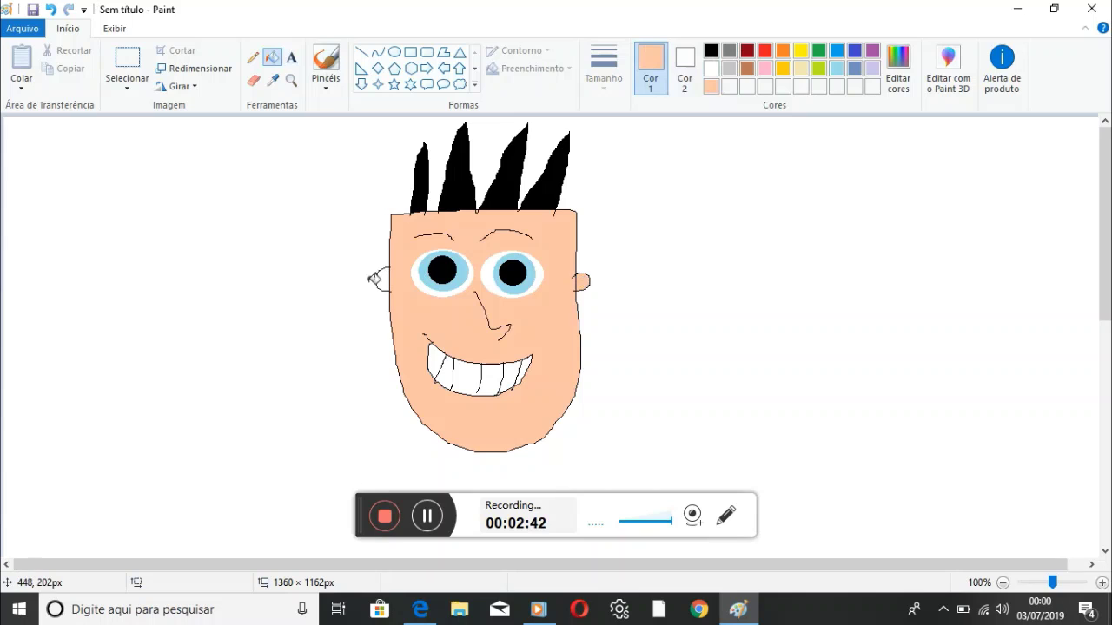
{"action": "left_click", "coordinate": [385, 277]}
Step: Draw a short, narrow neck outline below the chin in black with the Pencil
{"action": "left_click", "coordinate": [712, 51]}
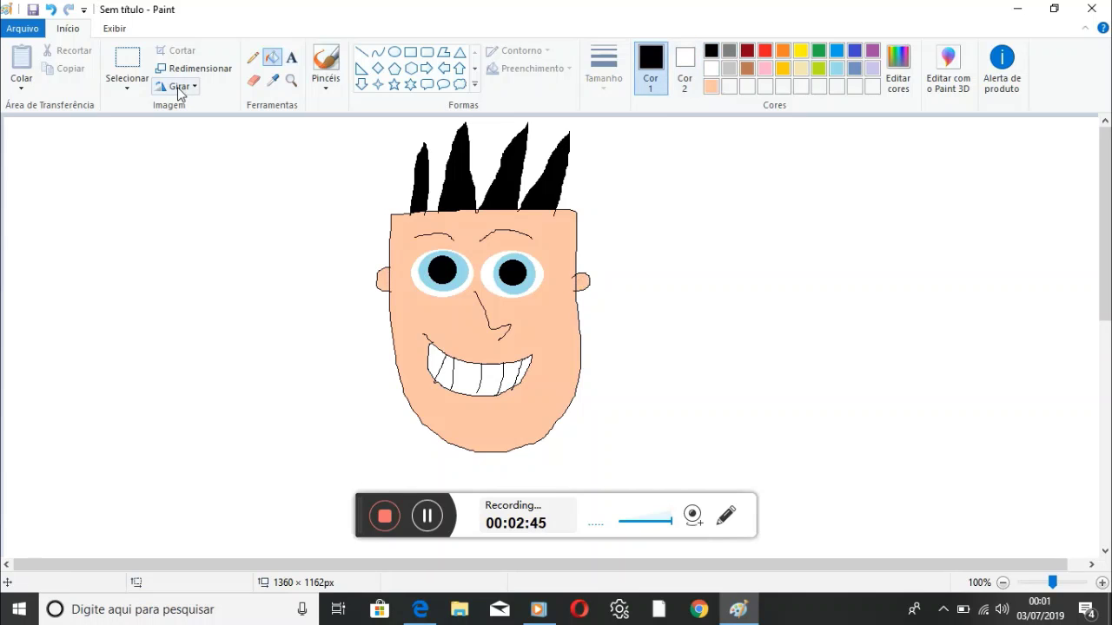
{"action": "left_click", "coordinate": [252, 58]}
{"action": "scroll", "coordinate": [553, 313], "scroll_direction": "down", "scroll_amount": 5}
{"action": "scroll", "coordinate": [551, 315], "scroll_direction": "up", "scroll_amount": 2}
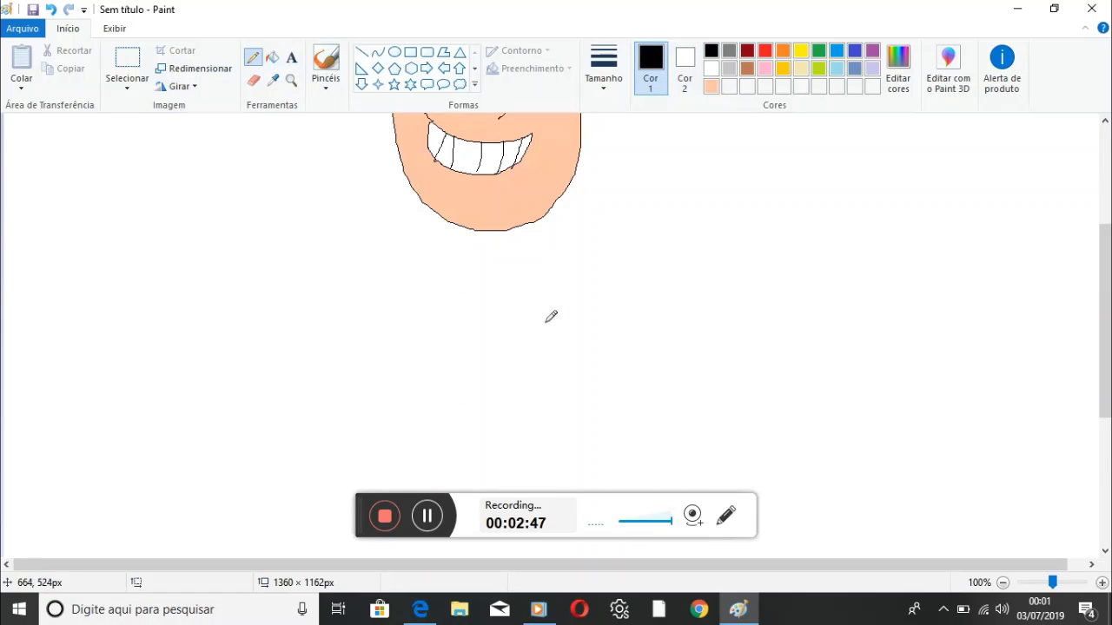
{"action": "mouse_move", "coordinate": [480, 226]}
{"action": "left_mouse_down"}
{"action": "mouse_move", "coordinate": [487, 265]}
{"action": "mouse_move", "coordinate": [501, 264]}
{"action": "mouse_move", "coordinate": [499, 222]}
{"action": "left_mouse_up"}
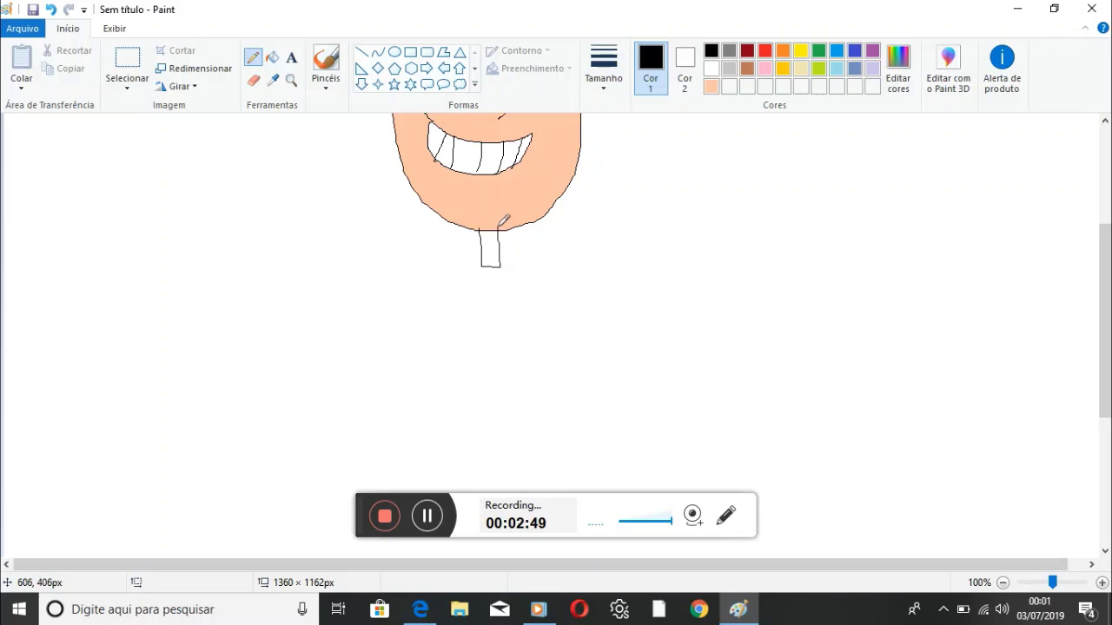
Step: Outline a small rounded collar at the base of the neck and fill it with black
{"action": "left_click_drag", "start_coordinate": [483, 273], "coordinate": [500, 276]}
{"action": "left_click", "coordinate": [50, 9]}
{"action": "mouse_move", "coordinate": [486, 264]}
{"action": "left_mouse_down"}
{"action": "mouse_move", "coordinate": [475, 277]}
{"action": "mouse_move", "coordinate": [510, 276]}
{"action": "mouse_move", "coordinate": [505, 263]}
{"action": "left_mouse_up"}
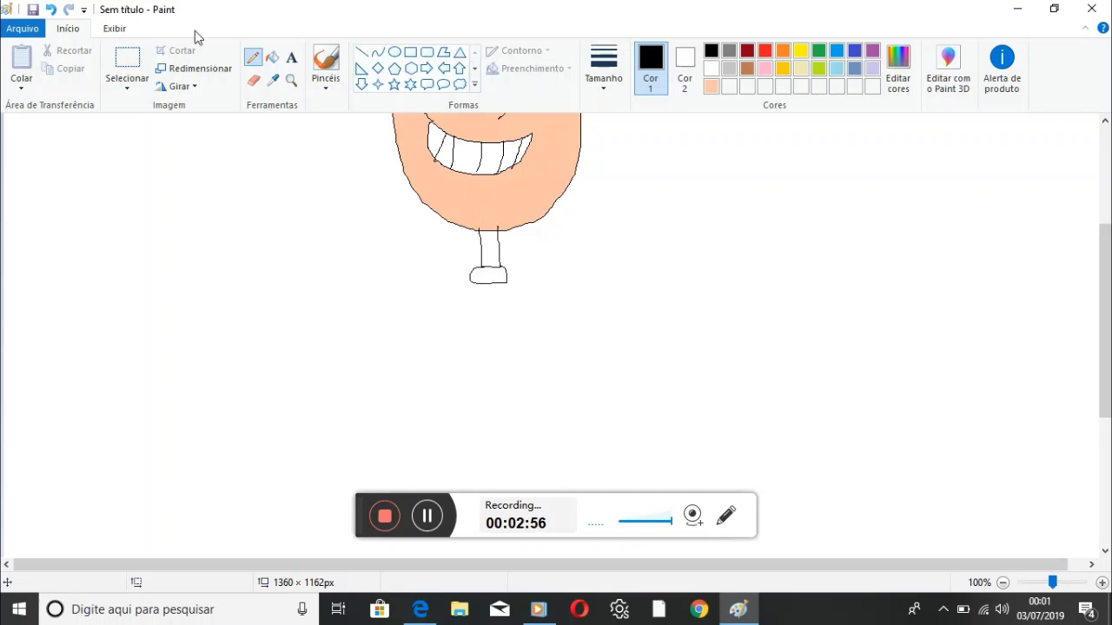
{"action": "left_click", "coordinate": [270, 55]}
{"action": "left_click", "coordinate": [499, 270]}
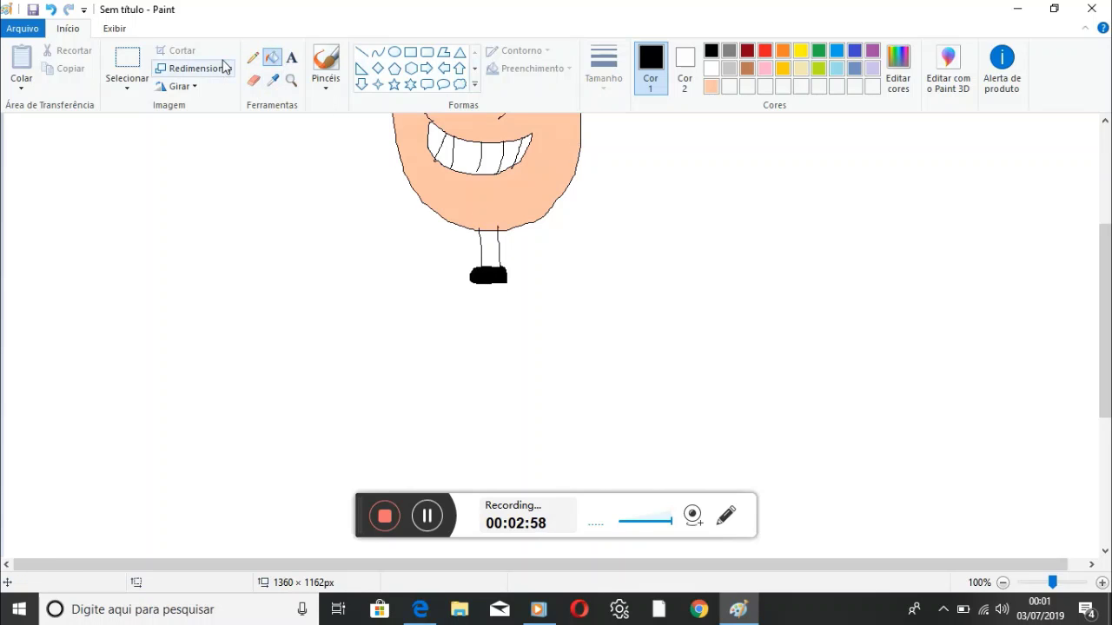
Step: Draw small dark grey spike outlines at both ends of the black collar with the Pencil
{"action": "left_click", "coordinate": [253, 56]}
{"action": "left_click", "coordinate": [730, 55]}
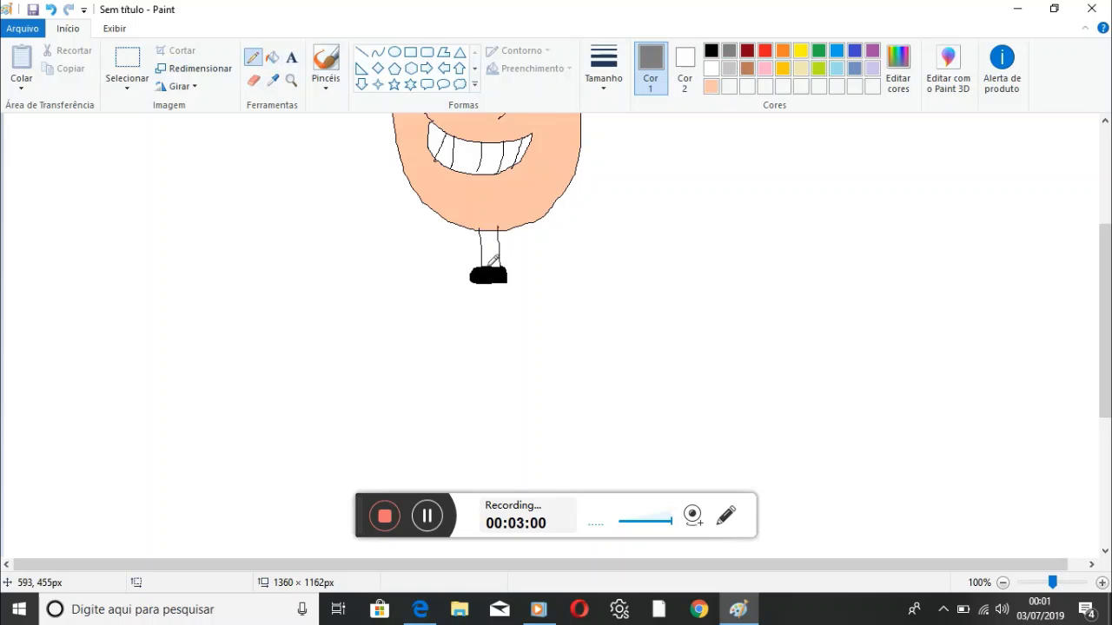
{"action": "left_click", "coordinate": [51, 10]}
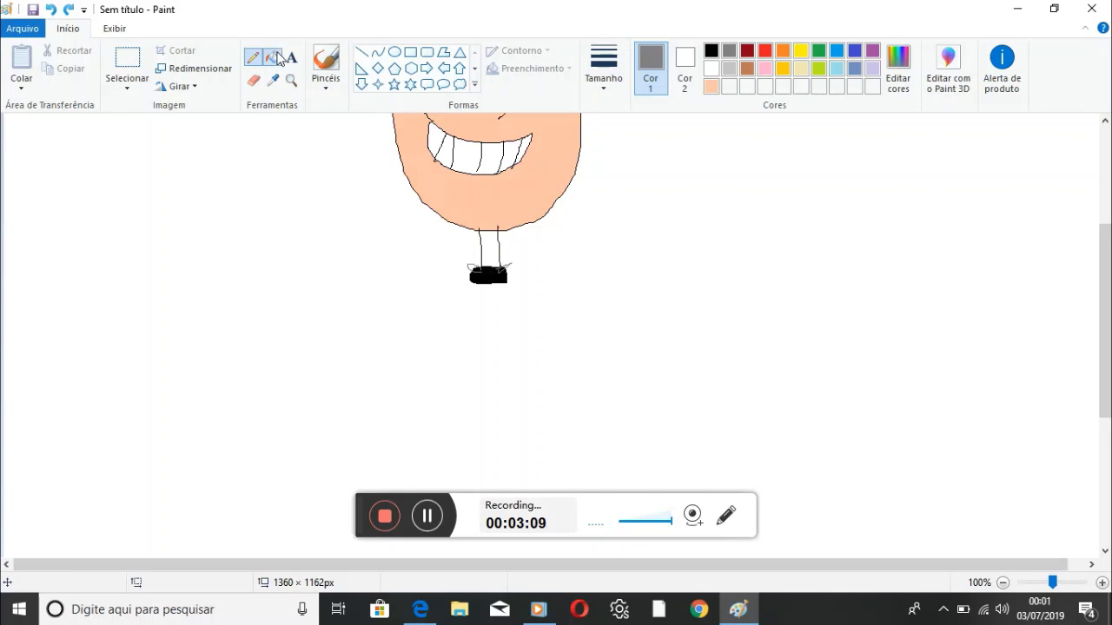
Step: Fill the collar's end spikes with dark grey, undo any spill over the collar, and add a grey spike in its middle
{"action": "left_click", "coordinate": [272, 58]}
{"action": "left_click", "coordinate": [479, 269]}
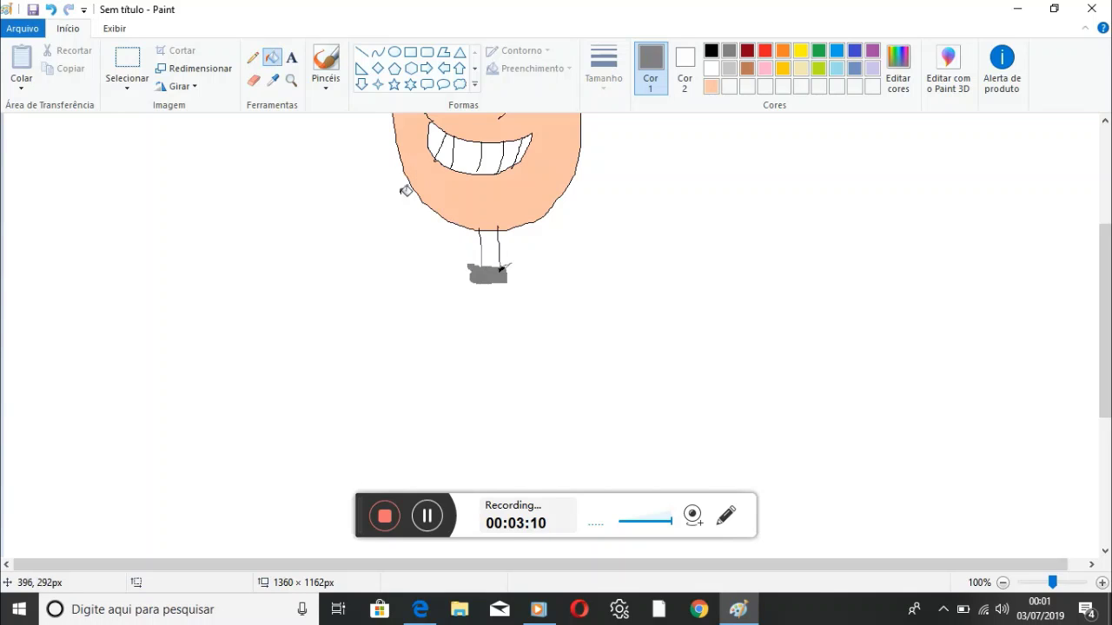
{"action": "left_click", "coordinate": [51, 9]}
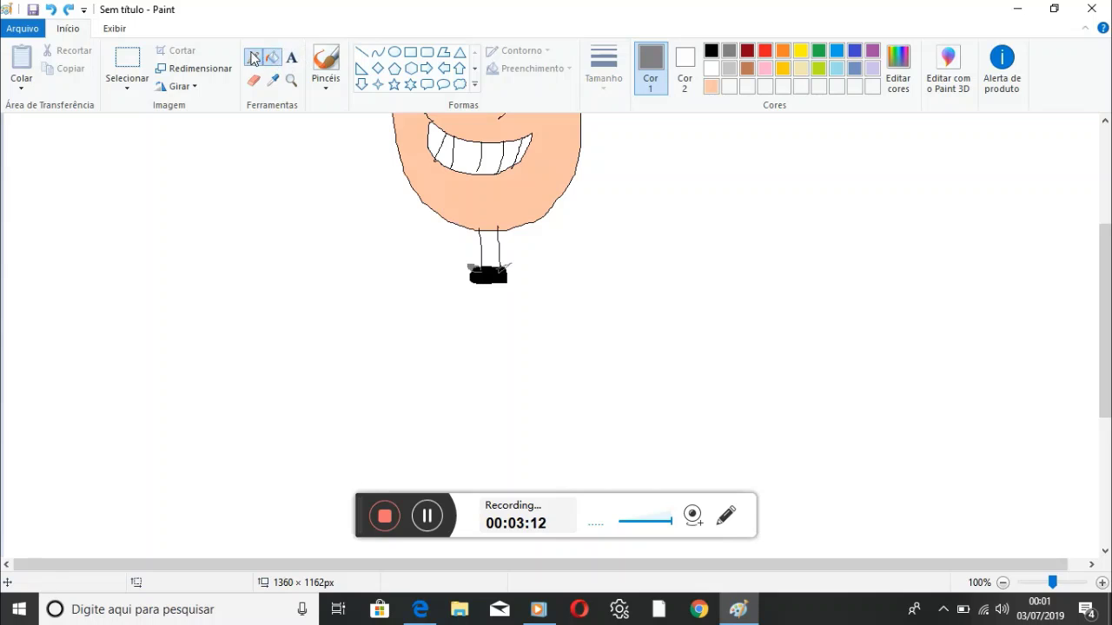
{"action": "left_click", "coordinate": [252, 57]}
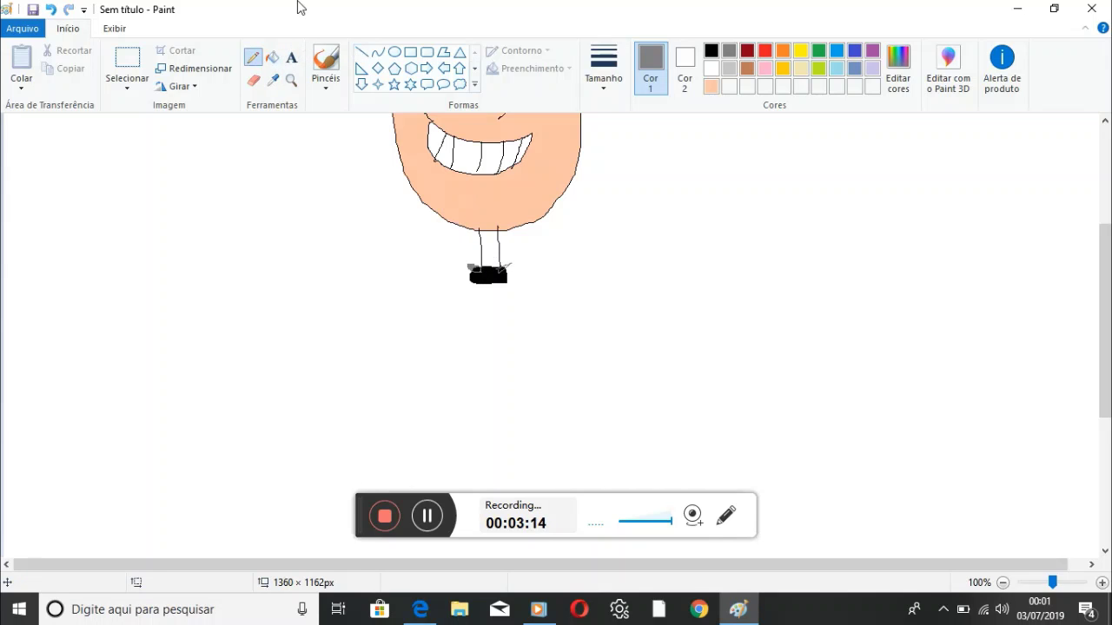
{"action": "left_click", "coordinate": [272, 57]}
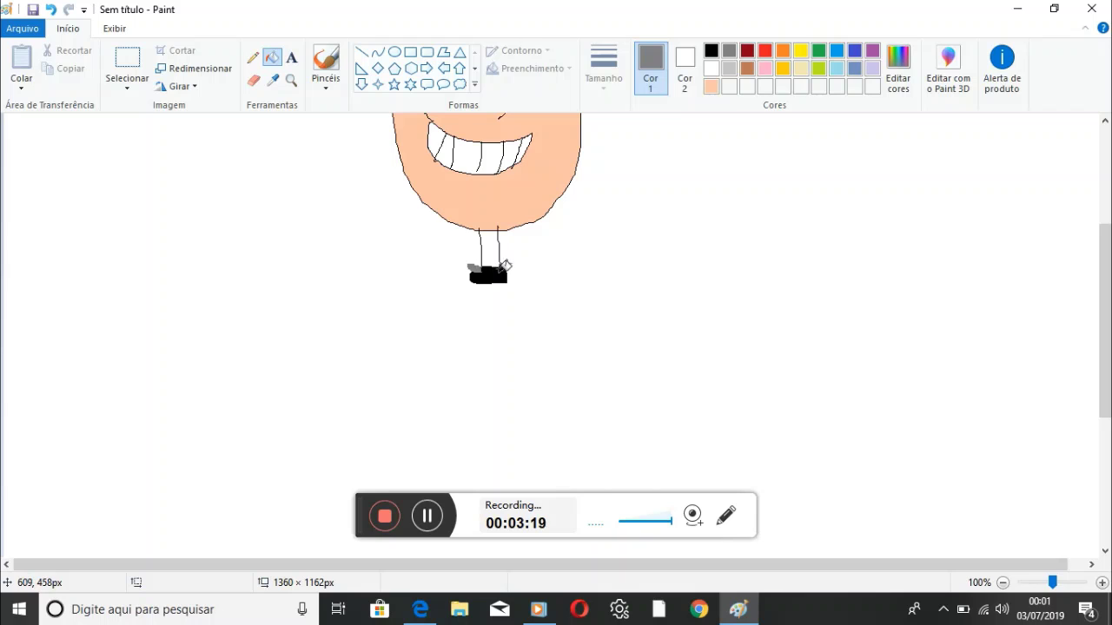
{"action": "scroll", "coordinate": [638, 256], "scroll_direction": "up", "scroll_amount": 3}
{"action": "scroll", "coordinate": [634, 261], "scroll_direction": "down", "scroll_amount": 3}
{"action": "left_click", "coordinate": [251, 58]}
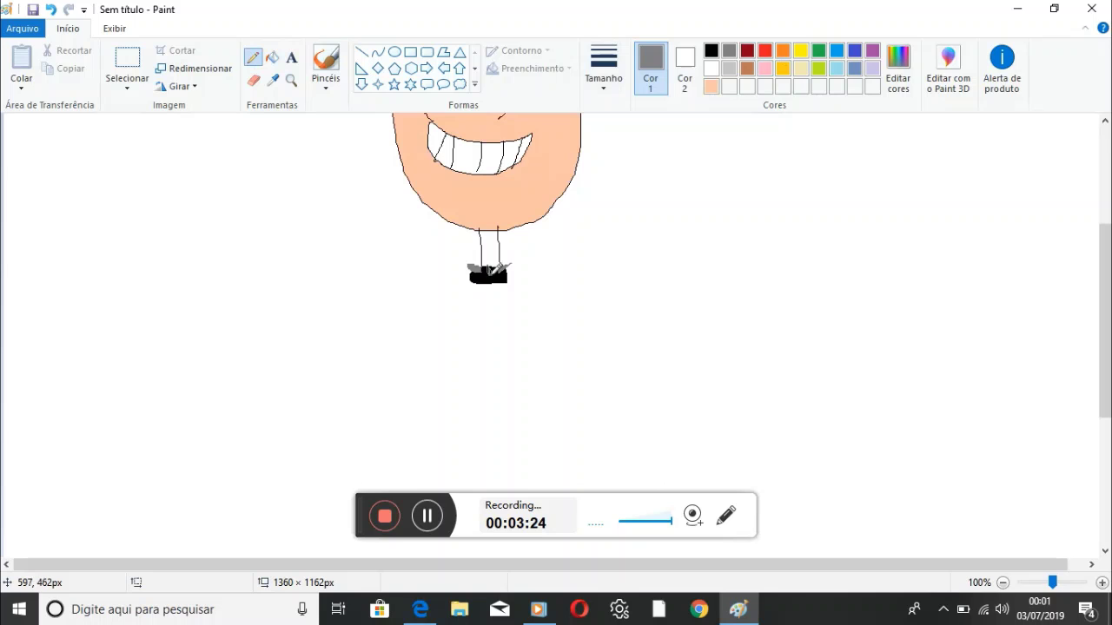
Step: Fill the neck with the custom peach skin colour
{"action": "left_click", "coordinate": [271, 57]}
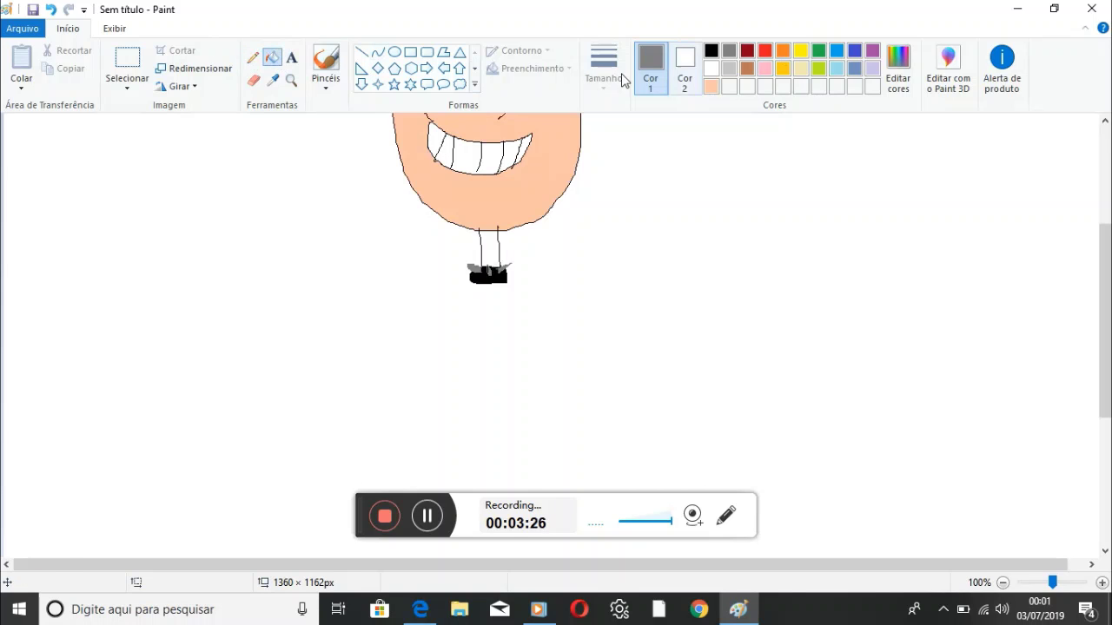
{"action": "left_click", "coordinate": [711, 86]}
{"action": "left_click", "coordinate": [492, 246]}
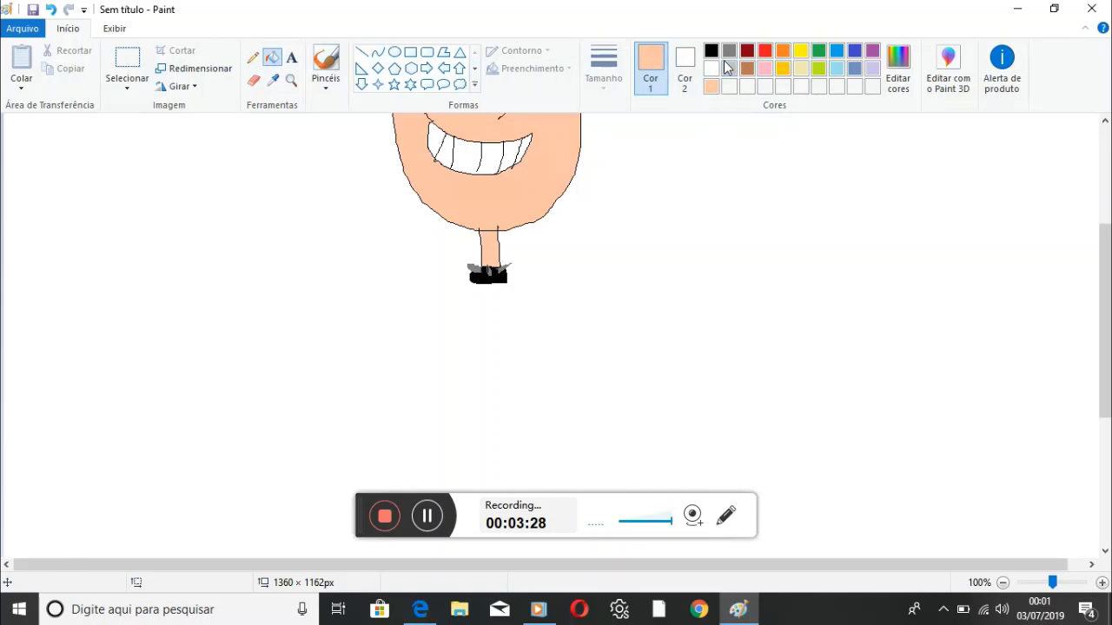
Step: Draw a long, narrow torso outline hanging down from the collar in black with the Pencil
{"action": "left_click", "coordinate": [711, 51]}
{"action": "left_click", "coordinate": [253, 57]}
{"action": "scroll", "coordinate": [694, 347], "scroll_direction": "down", "scroll_amount": 2}
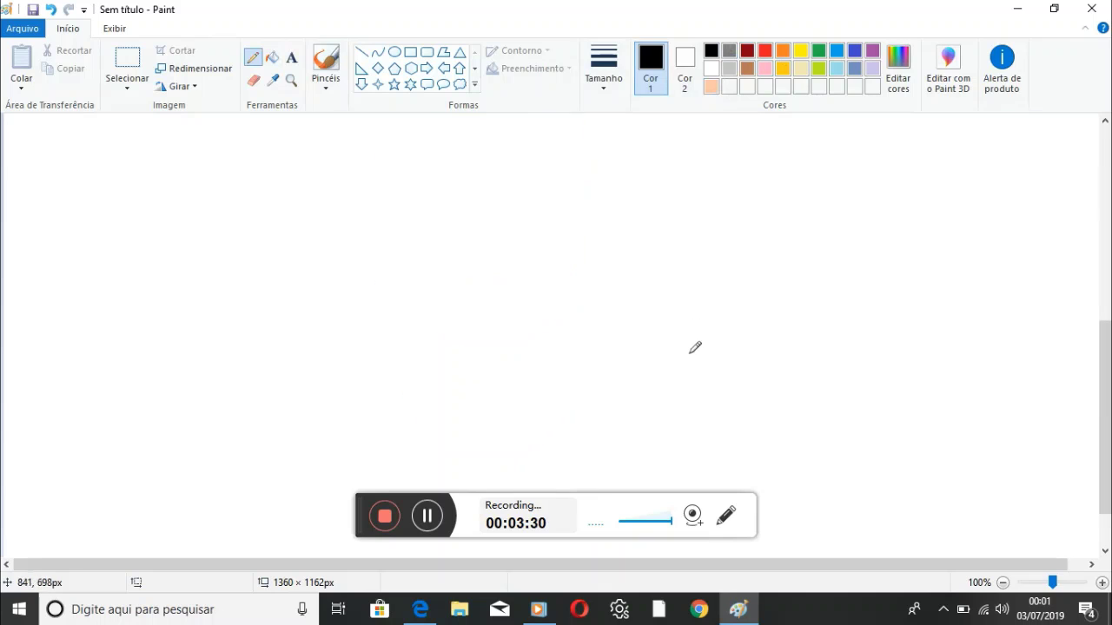
{"action": "mouse_move", "coordinate": [467, 167]}
{"action": "left_mouse_down"}
{"action": "mouse_move", "coordinate": [485, 439]}
{"action": "mouse_move", "coordinate": [552, 436]}
{"action": "mouse_move", "coordinate": [526, 195]}
{"action": "mouse_move", "coordinate": [512, 166]}
{"action": "left_mouse_up"}
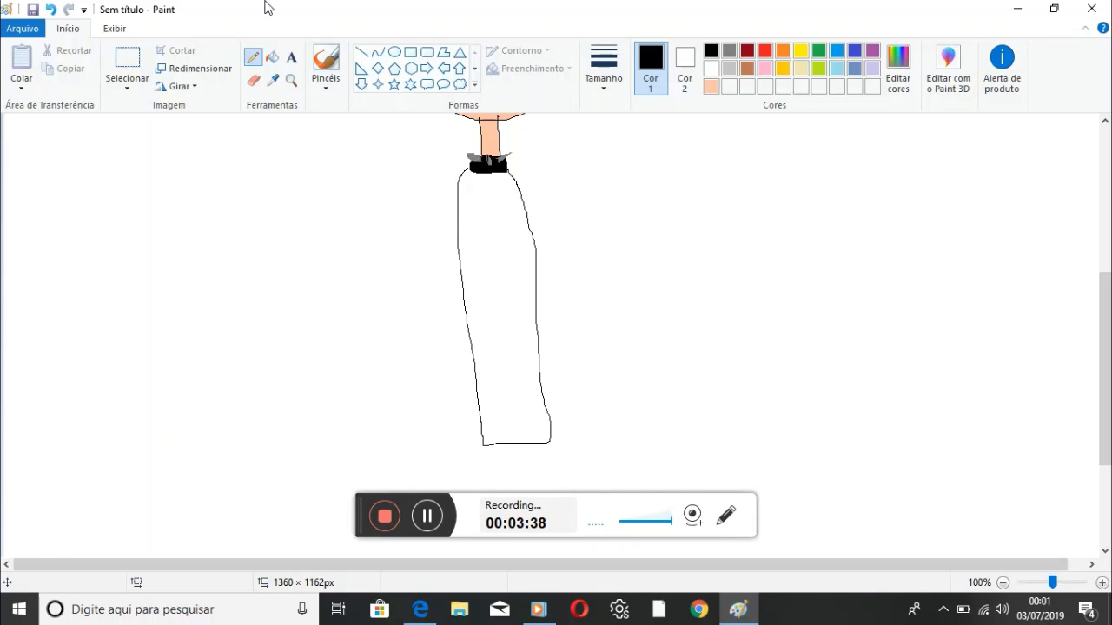
Step: Fill the torso with dark grey
{"action": "left_click", "coordinate": [272, 56]}
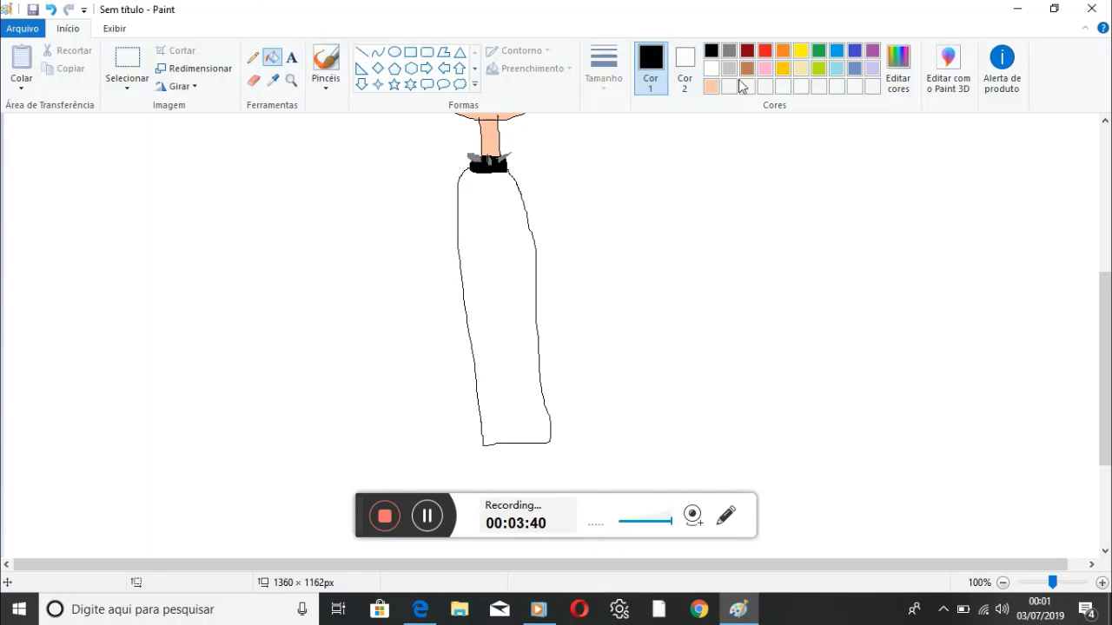
{"action": "left_click", "coordinate": [729, 52]}
{"action": "left_click", "coordinate": [518, 258]}
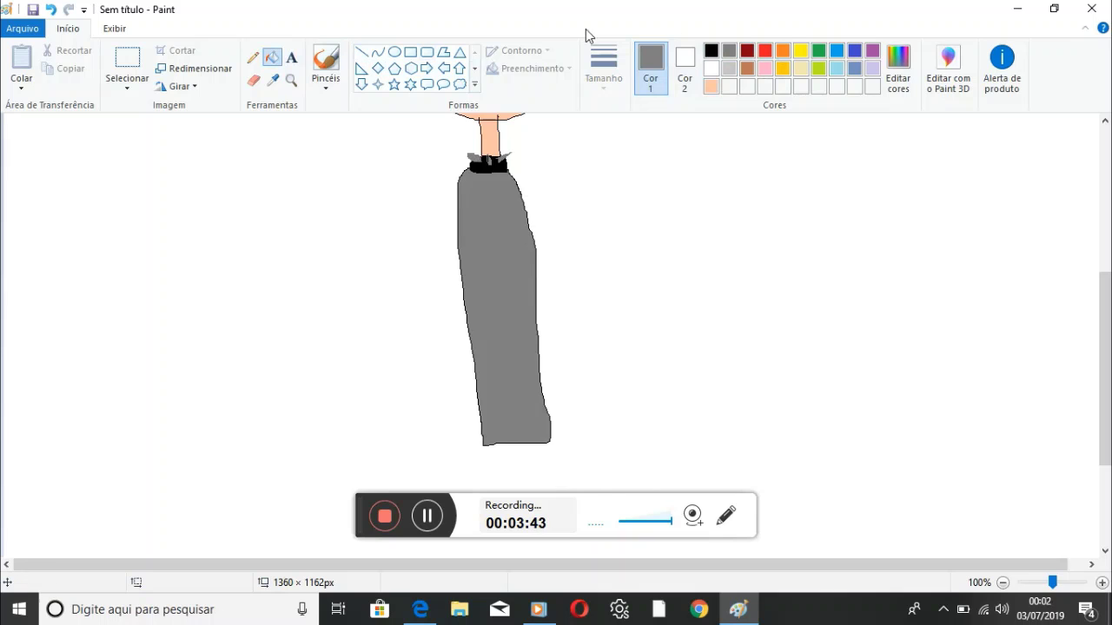
Step: Draw a long, slanting arm outline from the shoulder on each side of the torso in black with the Pencil
{"action": "left_click", "coordinate": [711, 50]}
{"action": "left_click", "coordinate": [253, 56]}
{"action": "scroll", "coordinate": [459, 482], "scroll_direction": "up", "scroll_amount": 5}
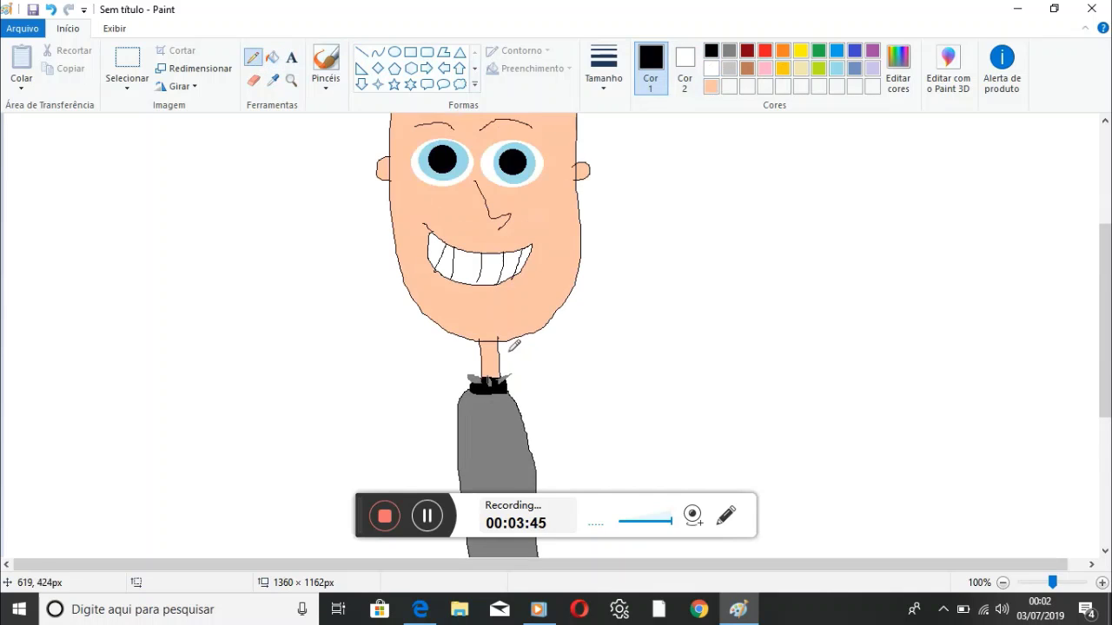
{"action": "scroll", "coordinate": [459, 482], "scroll_direction": "down", "scroll_amount": 3}
{"action": "scroll", "coordinate": [665, 407], "scroll_direction": "down", "scroll_amount": 3}
{"action": "scroll", "coordinate": [695, 388], "scroll_direction": "up", "scroll_amount": 5}
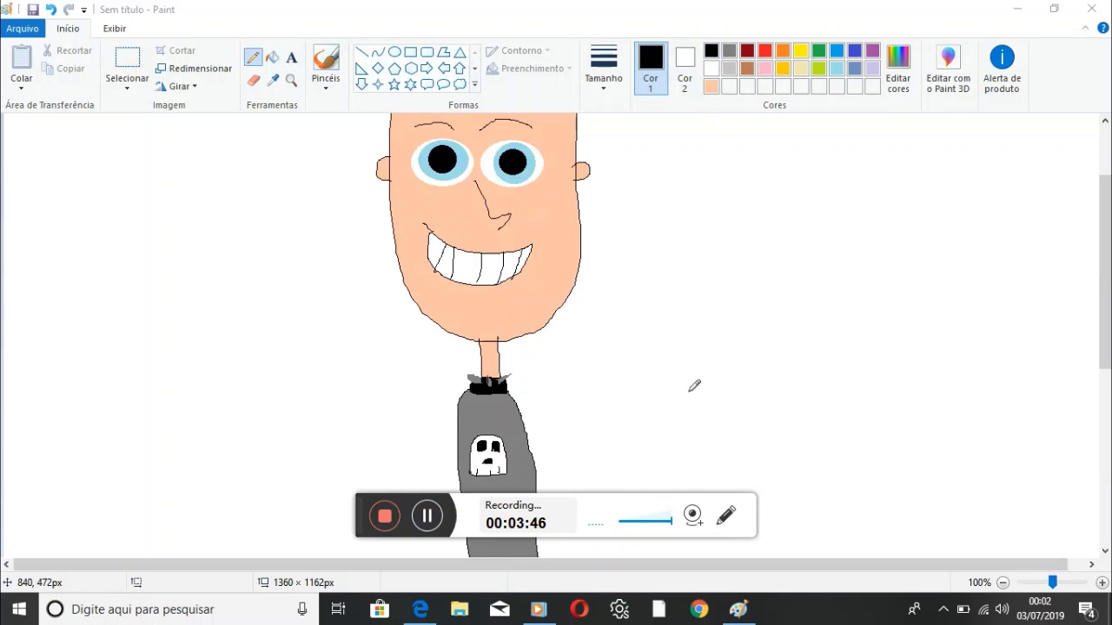
{"action": "scroll", "coordinate": [710, 317], "scroll_direction": "down", "scroll_amount": 3}
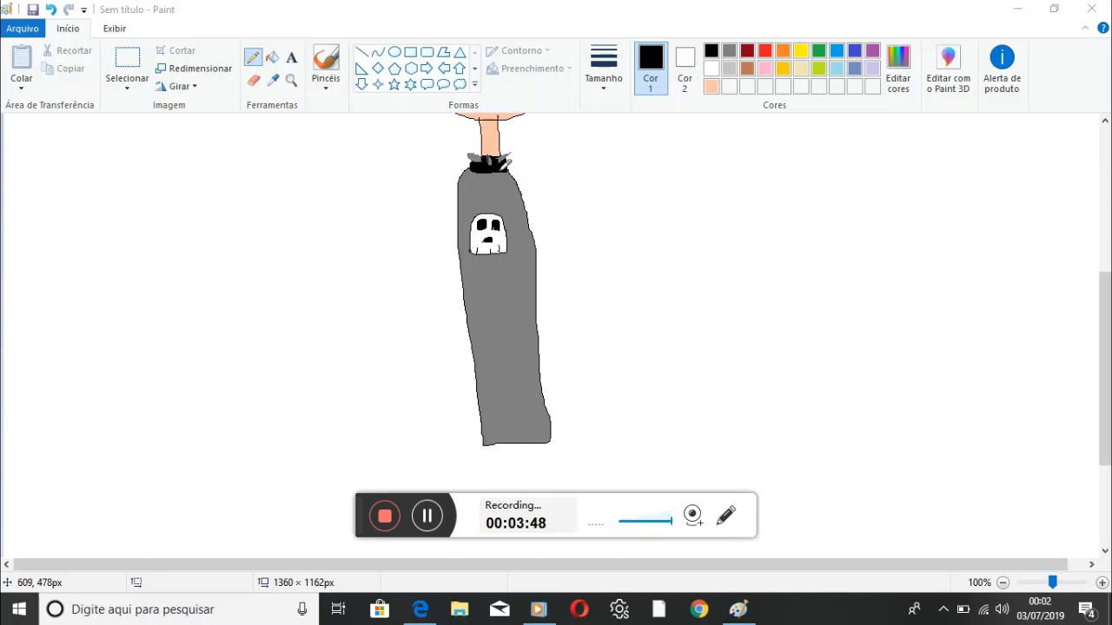
{"action": "mouse_move", "coordinate": [461, 171]}
{"action": "left_mouse_down"}
{"action": "mouse_move", "coordinate": [424, 351]}
{"action": "mouse_move", "coordinate": [457, 302]}
{"action": "left_mouse_up"}
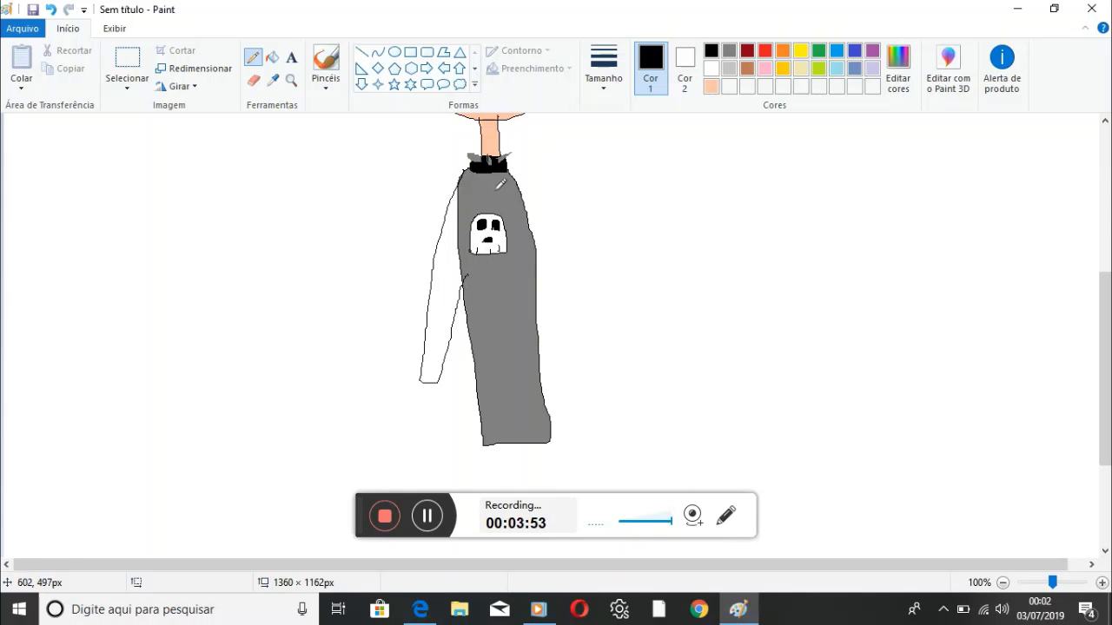
{"action": "mouse_move", "coordinate": [516, 167]}
{"action": "left_mouse_down"}
{"action": "mouse_move", "coordinate": [613, 339]}
{"action": "mouse_move", "coordinate": [589, 329]}
{"action": "mouse_move", "coordinate": [531, 225]}
{"action": "left_mouse_up"}
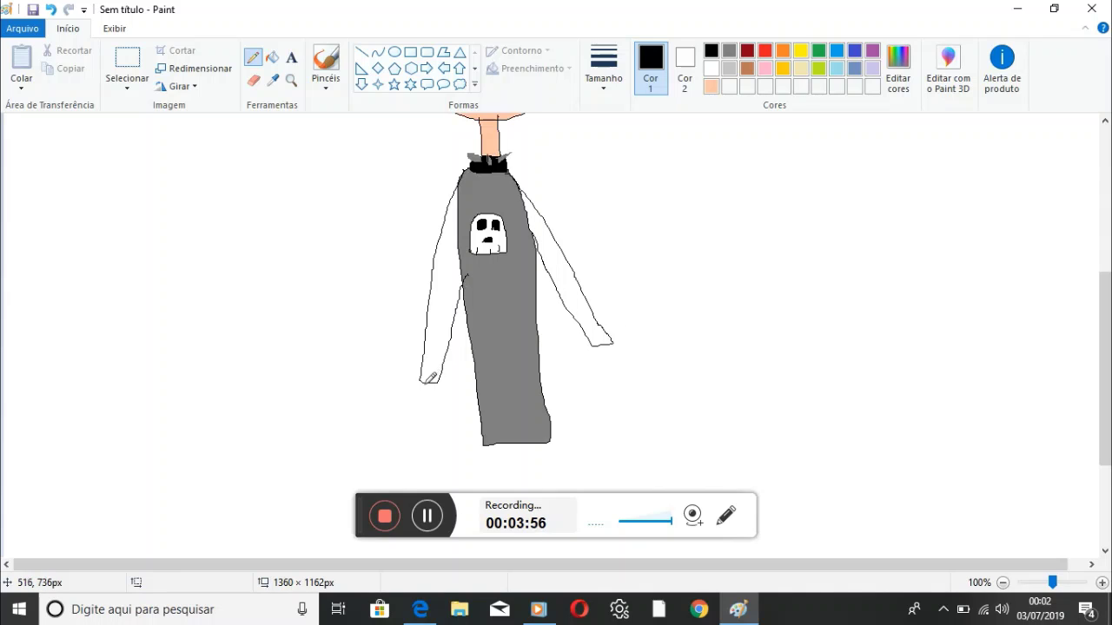
Step: Draw a wristband with two small square studs and a hand with fingers at the end of the left-hand arm
{"action": "left_click_drag", "start_coordinate": [422, 398], "coordinate": [437, 386]}
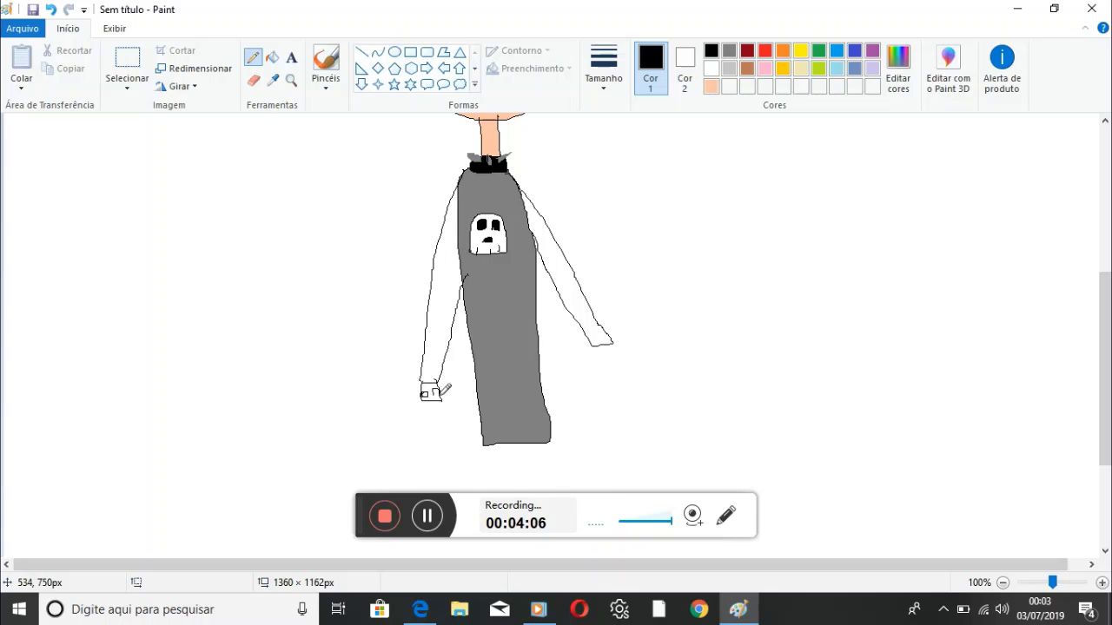
{"action": "left_click_drag", "start_coordinate": [417, 401], "coordinate": [417, 431]}
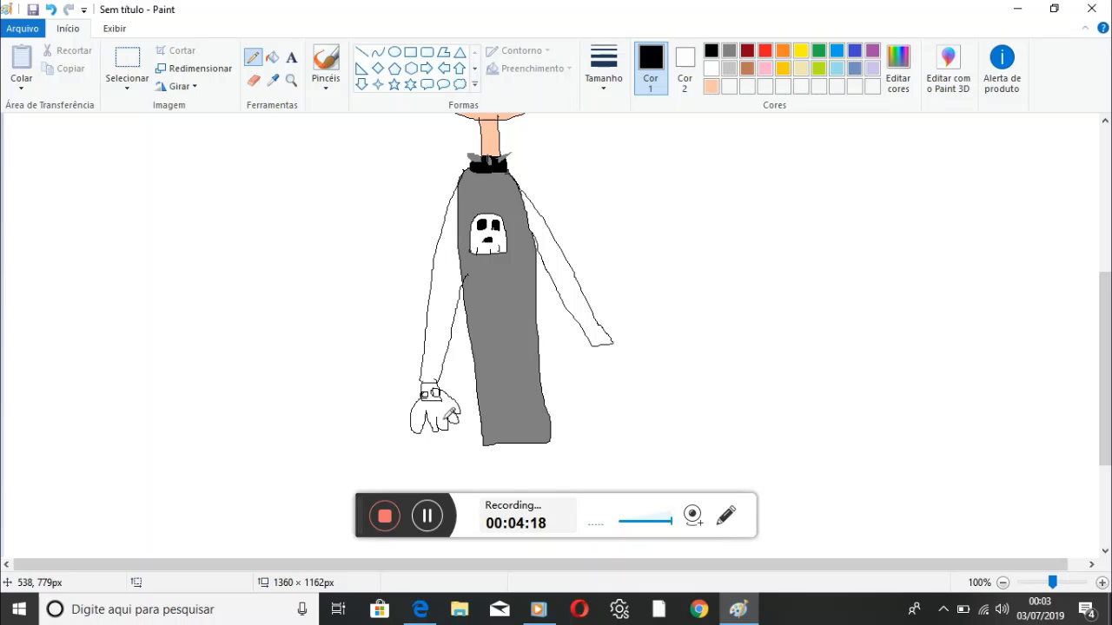
Step: Fill the hand and the left-hand arm with the custom peach skin colour
{"action": "left_click", "coordinate": [273, 57]}
{"action": "left_click", "coordinate": [711, 87]}
{"action": "left_click", "coordinate": [439, 402]}
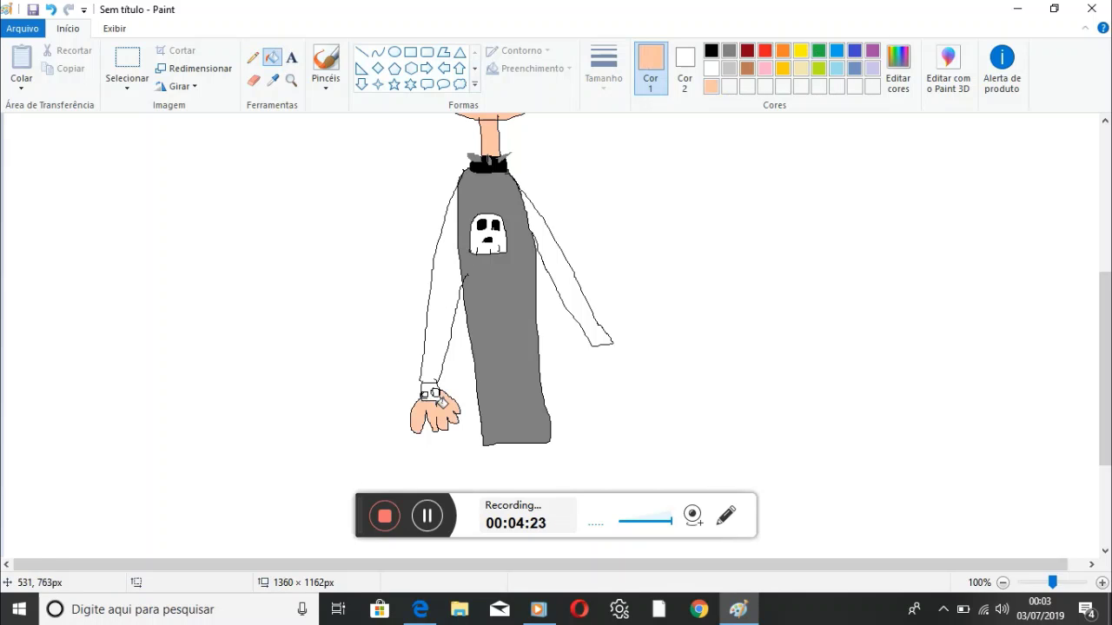
{"action": "left_click", "coordinate": [438, 262]}
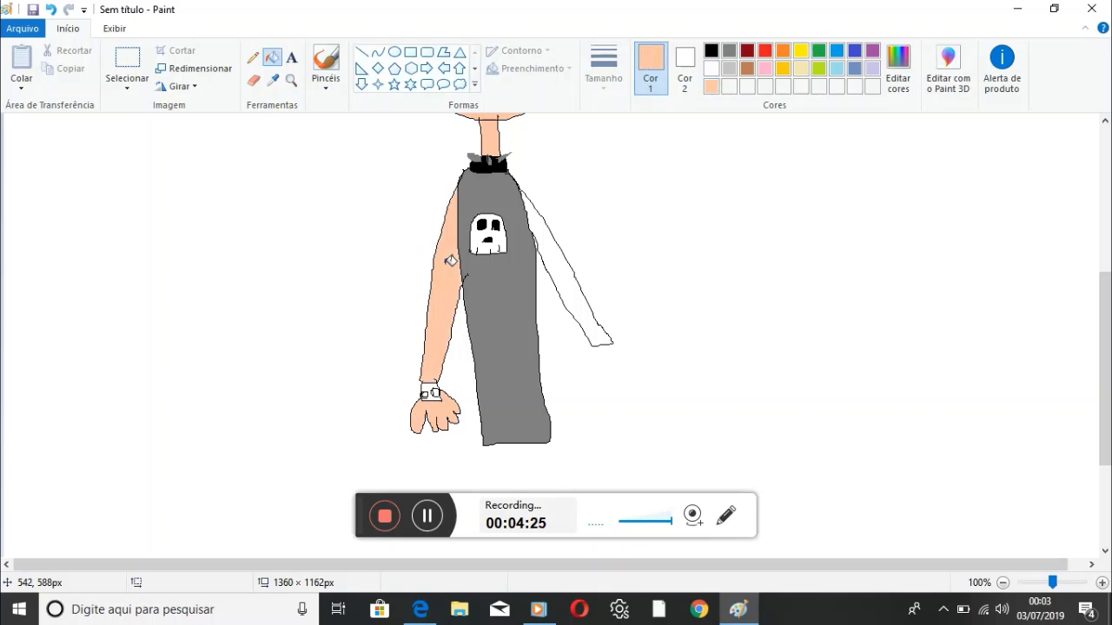
Step: Fill the wristband around its two square studs with black
{"action": "left_click", "coordinate": [711, 50]}
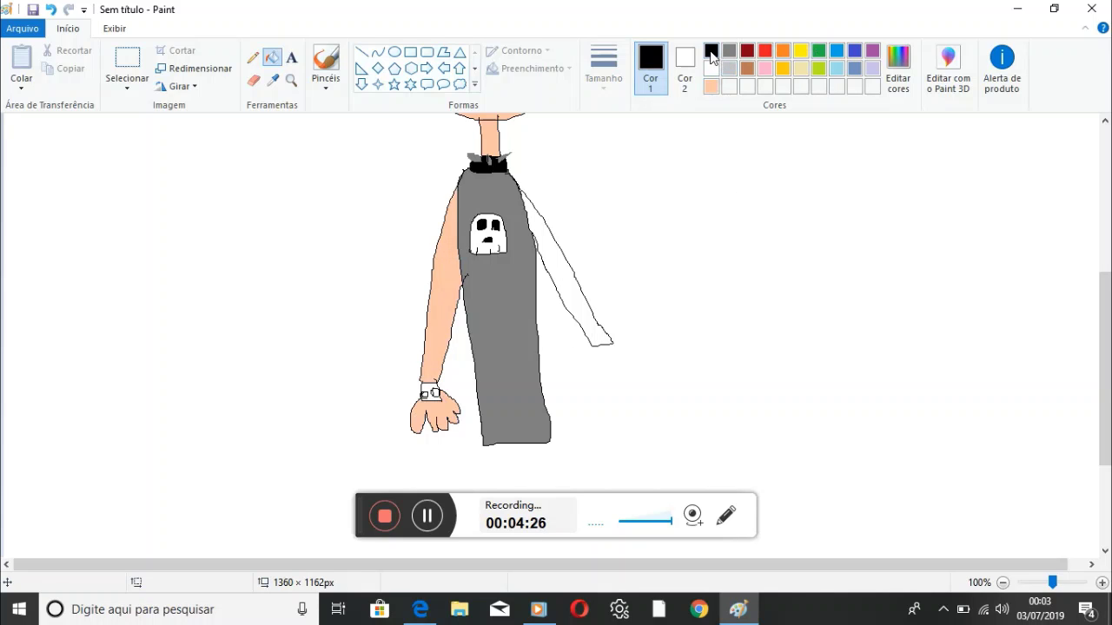
{"action": "left_click", "coordinate": [435, 386]}
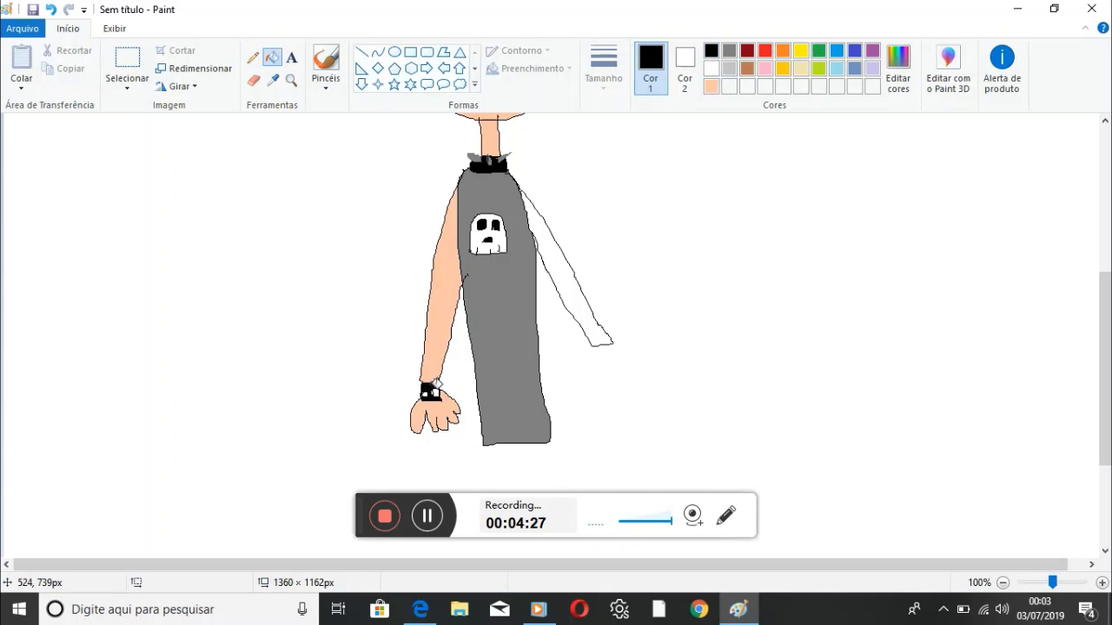
{"action": "left_click", "coordinate": [711, 68]}
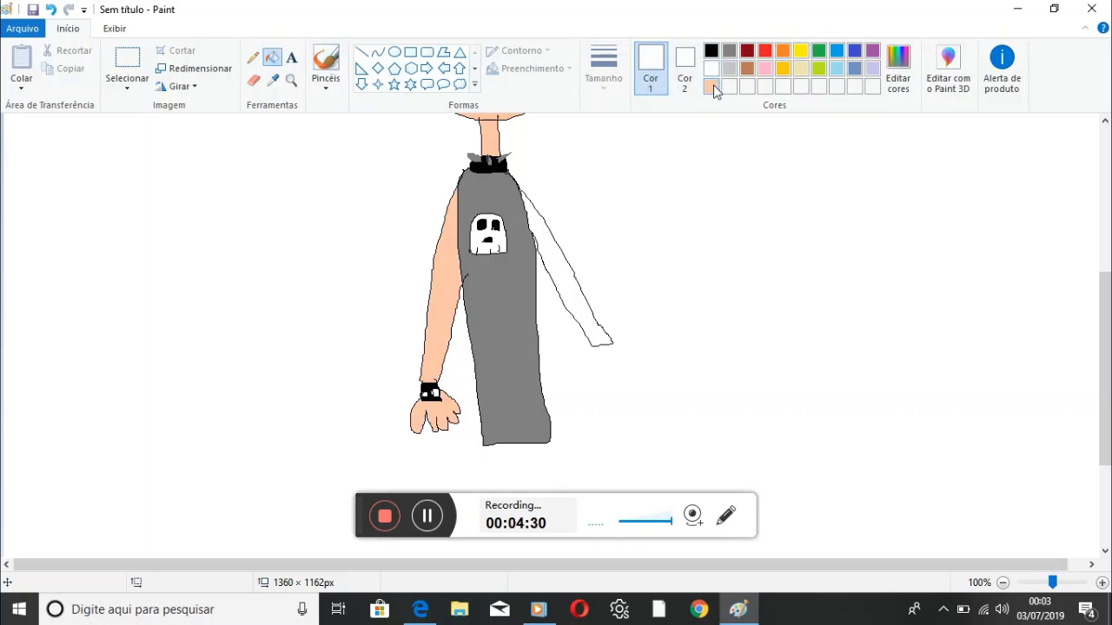
Step: Fill the right-hand arm with the custom peach skin colour
{"action": "left_click", "coordinate": [711, 86]}
{"action": "left_click", "coordinate": [580, 278]}
{"action": "scroll", "coordinate": [620, 246], "scroll_direction": "up", "scroll_amount": 4}
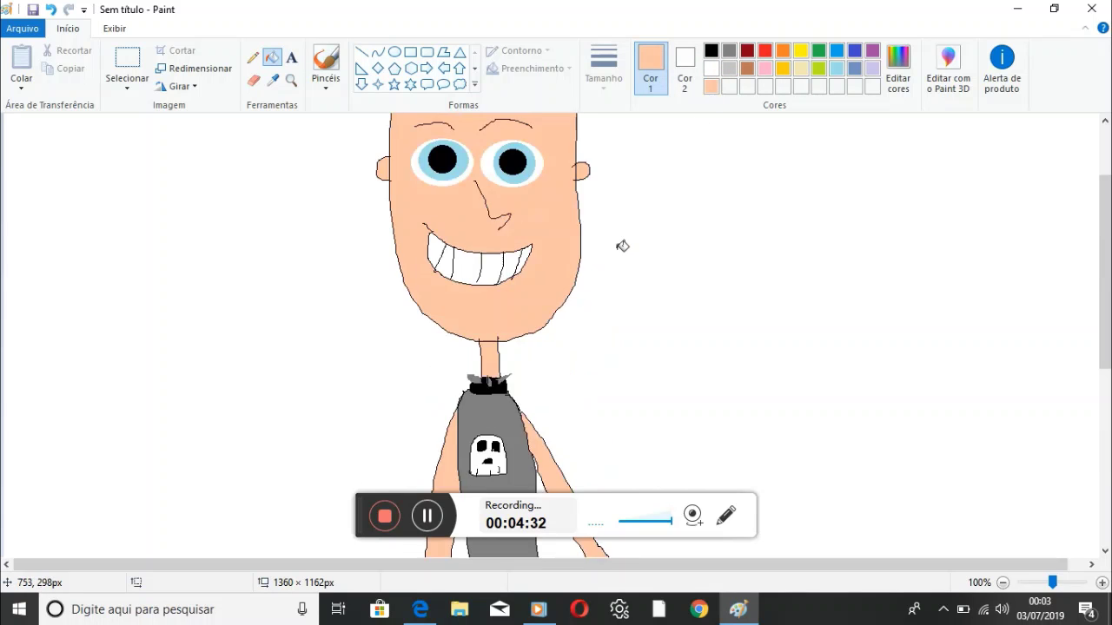
Step: Draw a wristband with two round studs at the end of the right-hand arm and fill the band around them with black
{"action": "scroll", "coordinate": [624, 246], "scroll_direction": "down", "scroll_amount": 2}
{"action": "scroll", "coordinate": [623, 247], "scroll_direction": "down", "scroll_amount": 3}
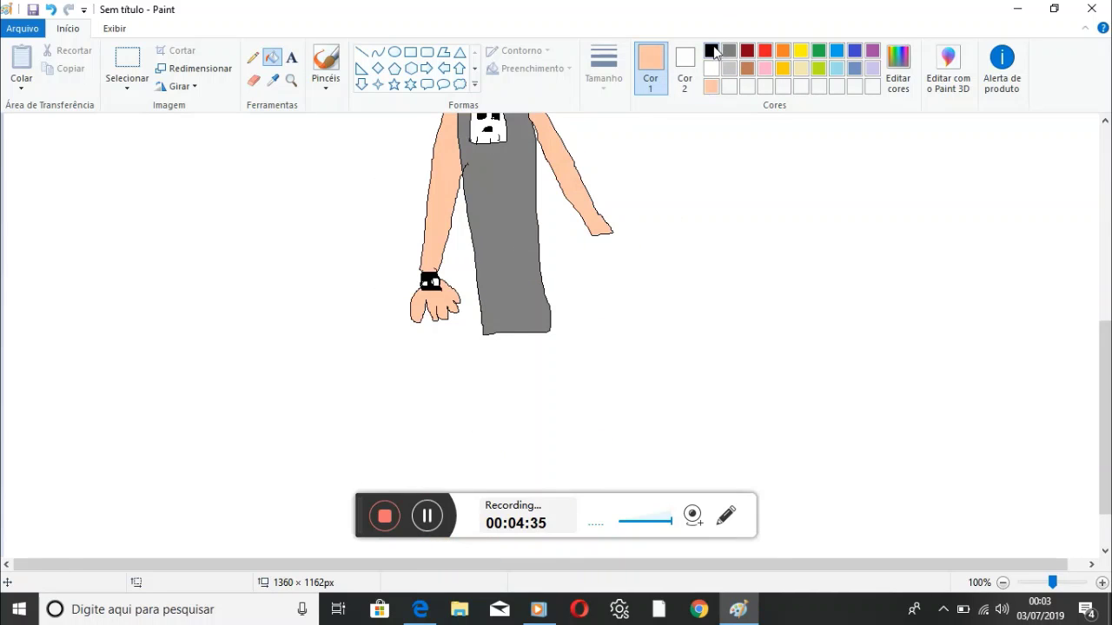
{"action": "left_click", "coordinate": [710, 51]}
{"action": "left_click", "coordinate": [252, 58]}
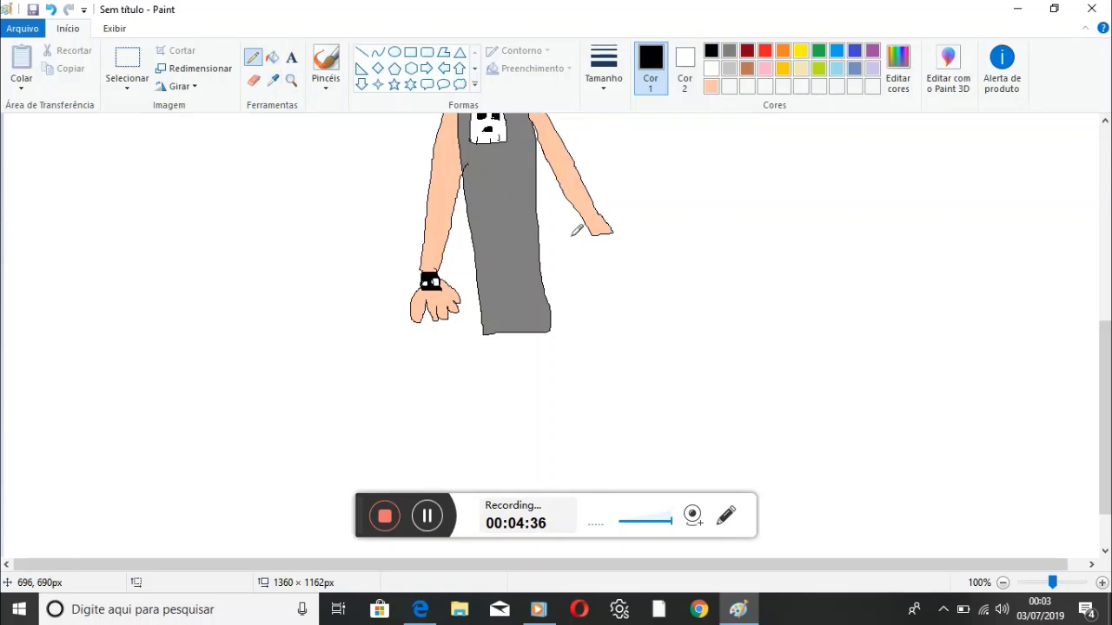
{"action": "left_click_drag", "start_coordinate": [593, 245], "coordinate": [618, 244]}
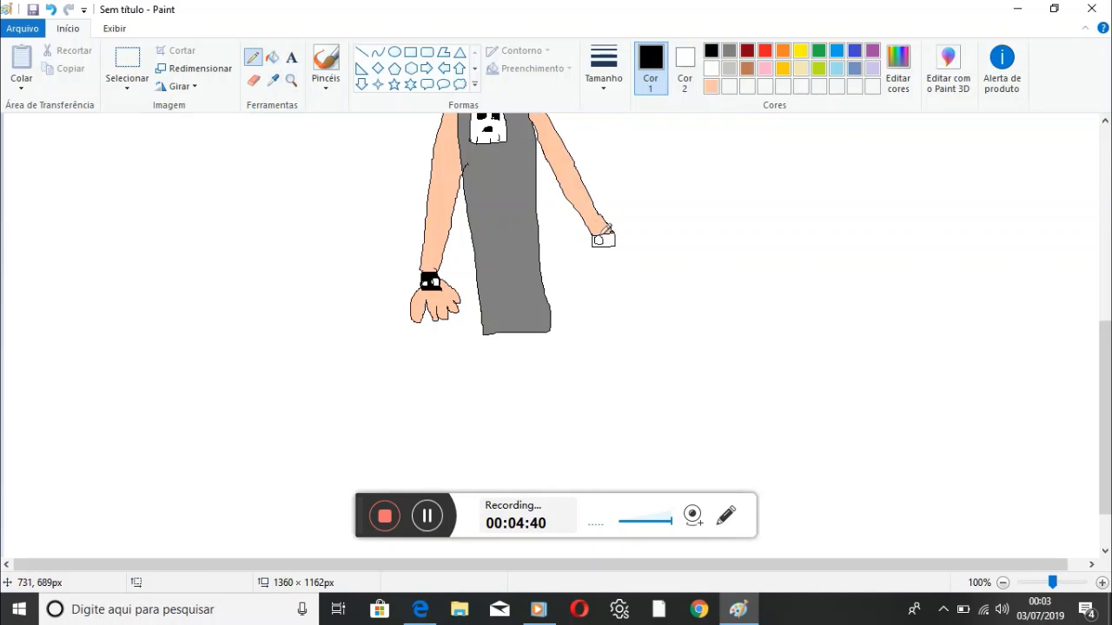
{"action": "left_click_drag", "start_coordinate": [608, 238], "coordinate": [615, 234]}
{"action": "left_click", "coordinate": [272, 57]}
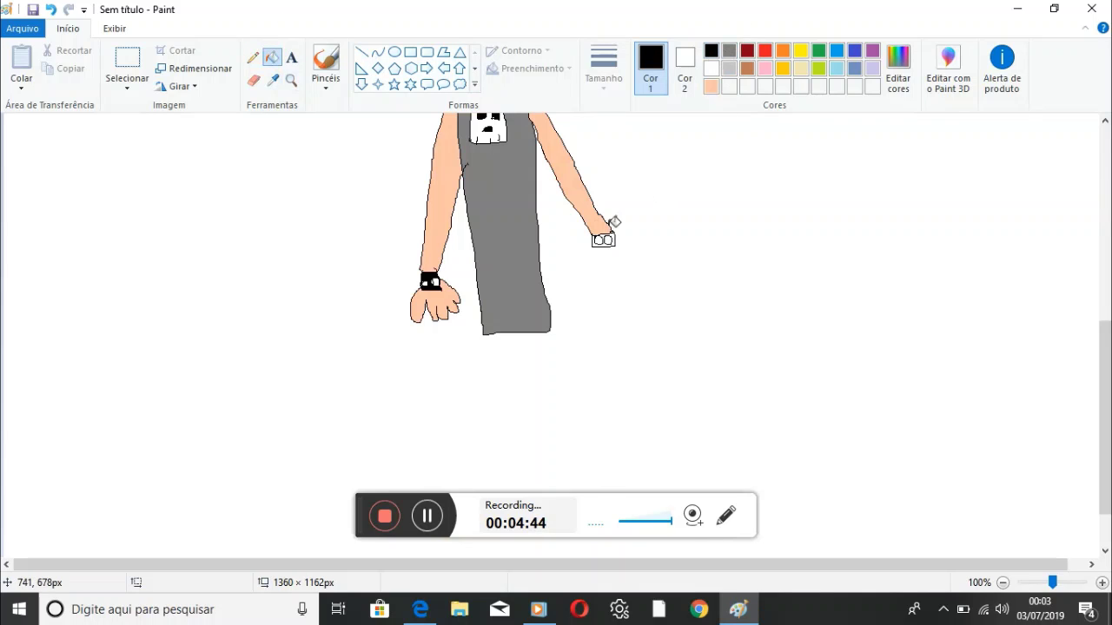
{"action": "left_click", "coordinate": [613, 238]}
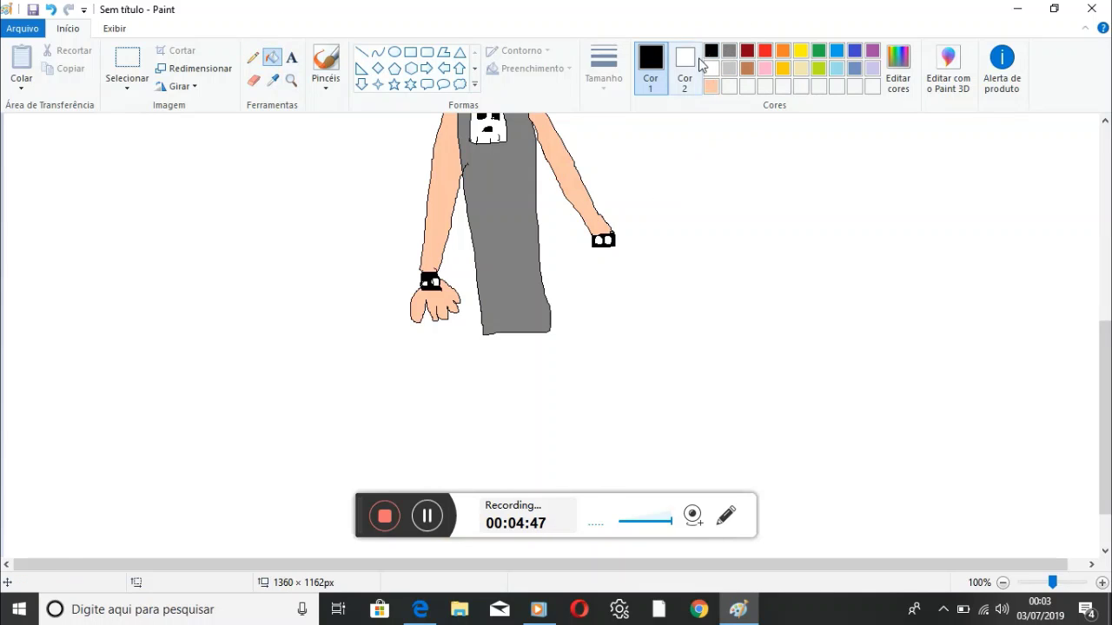
Step: Draw a hand with pointed fingers below the right-hand wristband and fill it with the custom peach skin colour
{"action": "left_click", "coordinate": [253, 58]}
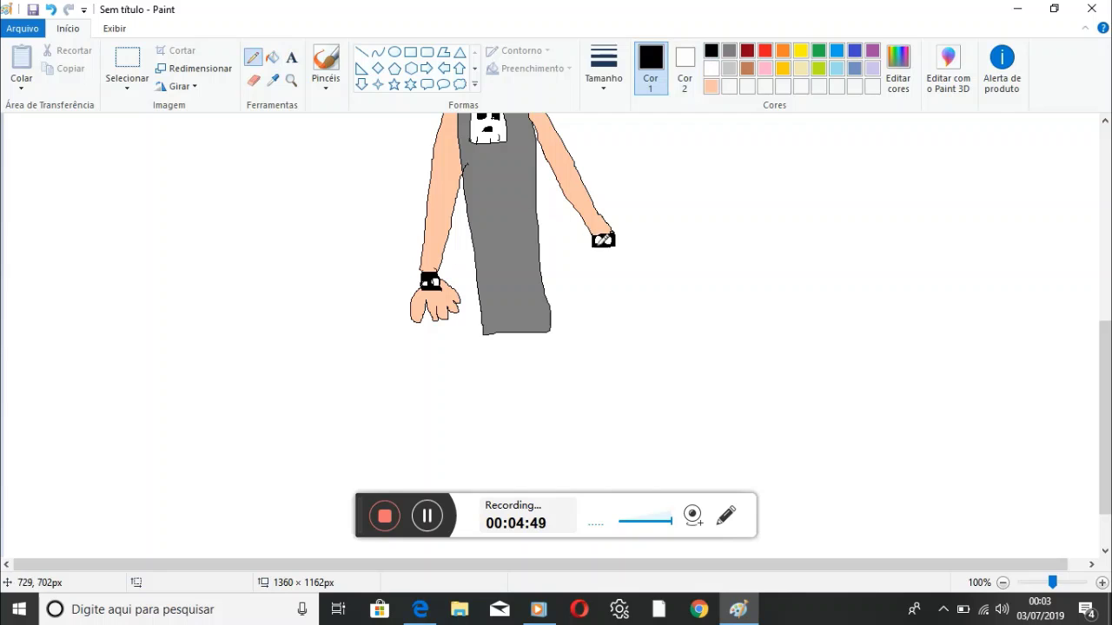
{"action": "mouse_move", "coordinate": [593, 250]}
{"action": "left_mouse_down"}
{"action": "mouse_move", "coordinate": [587, 261]}
{"action": "mouse_move", "coordinate": [611, 268]}
{"action": "mouse_move", "coordinate": [612, 254]}
{"action": "mouse_move", "coordinate": [617, 270]}
{"action": "mouse_move", "coordinate": [625, 252]}
{"action": "left_mouse_up"}
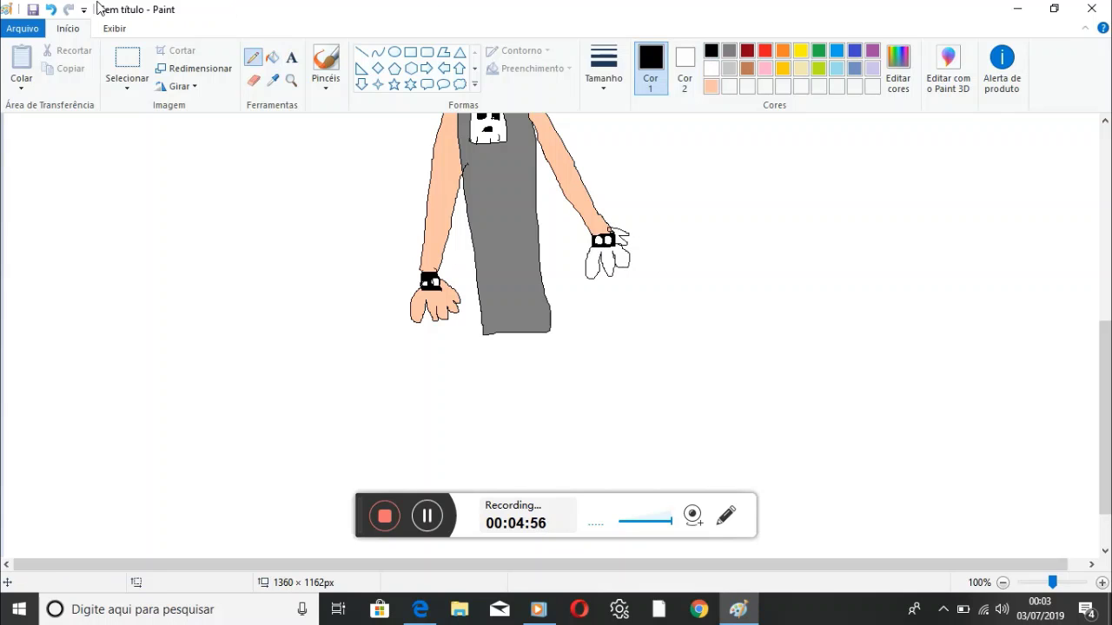
{"action": "left_click", "coordinate": [51, 9]}
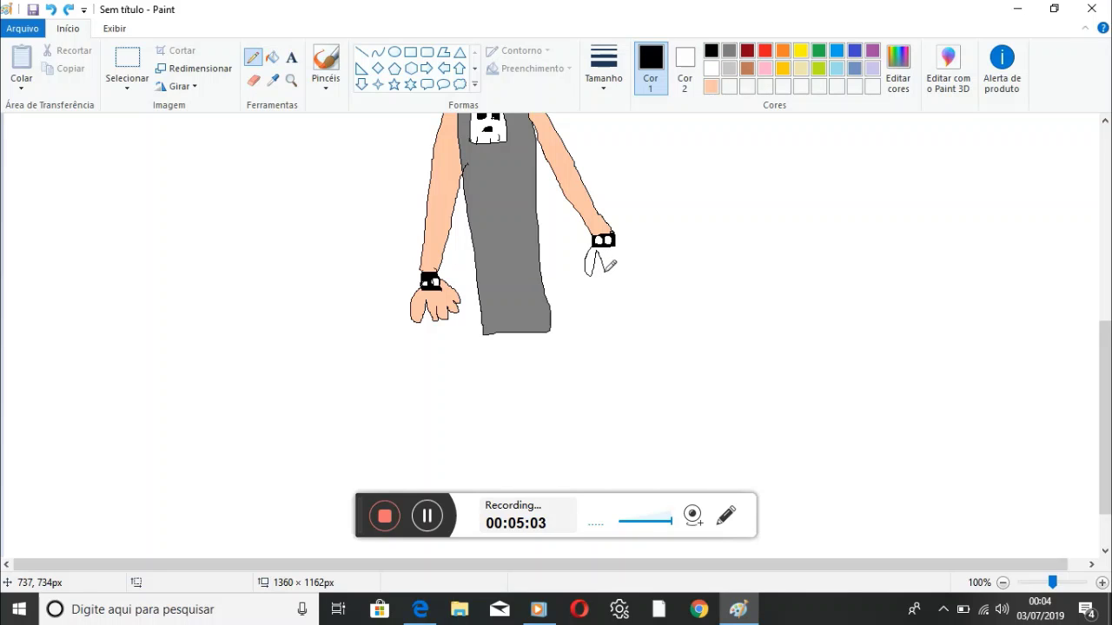
{"action": "mouse_move", "coordinate": [605, 272]}
{"action": "left_mouse_down"}
{"action": "mouse_move", "coordinate": [612, 248]}
{"action": "mouse_move", "coordinate": [617, 258]}
{"action": "left_mouse_up"}
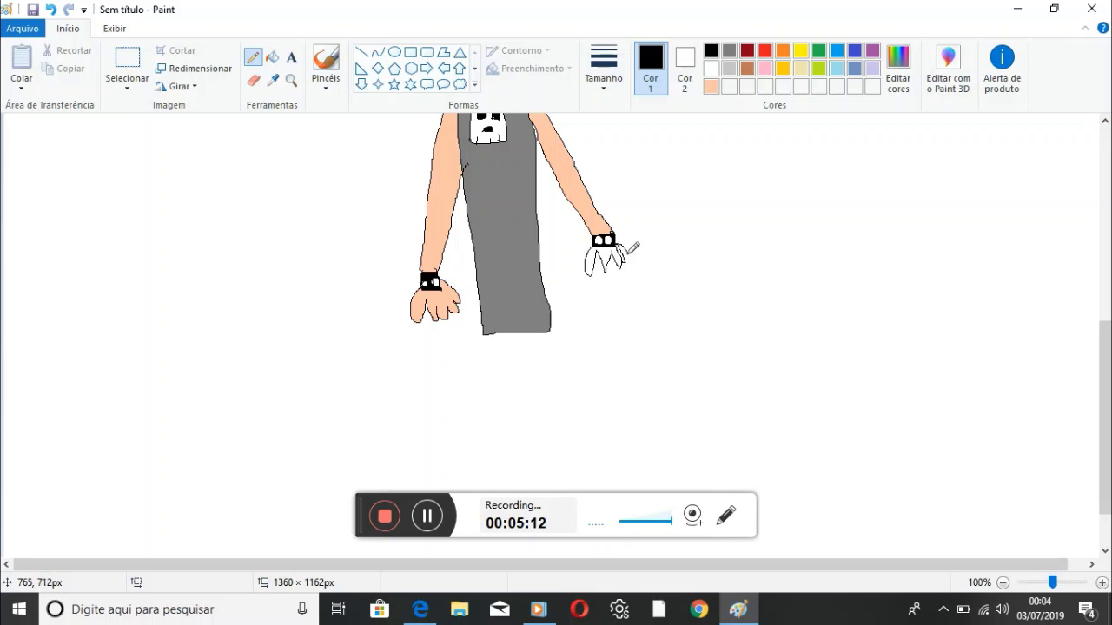
{"action": "left_click", "coordinate": [274, 59]}
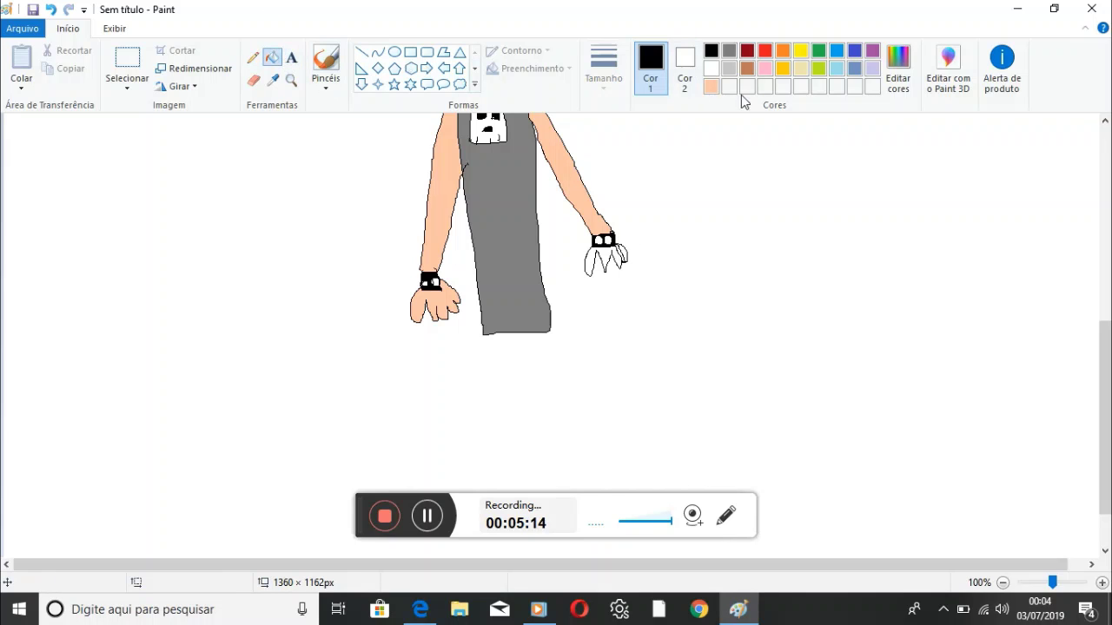
{"action": "left_click", "coordinate": [711, 87]}
{"action": "left_click", "coordinate": [616, 257]}
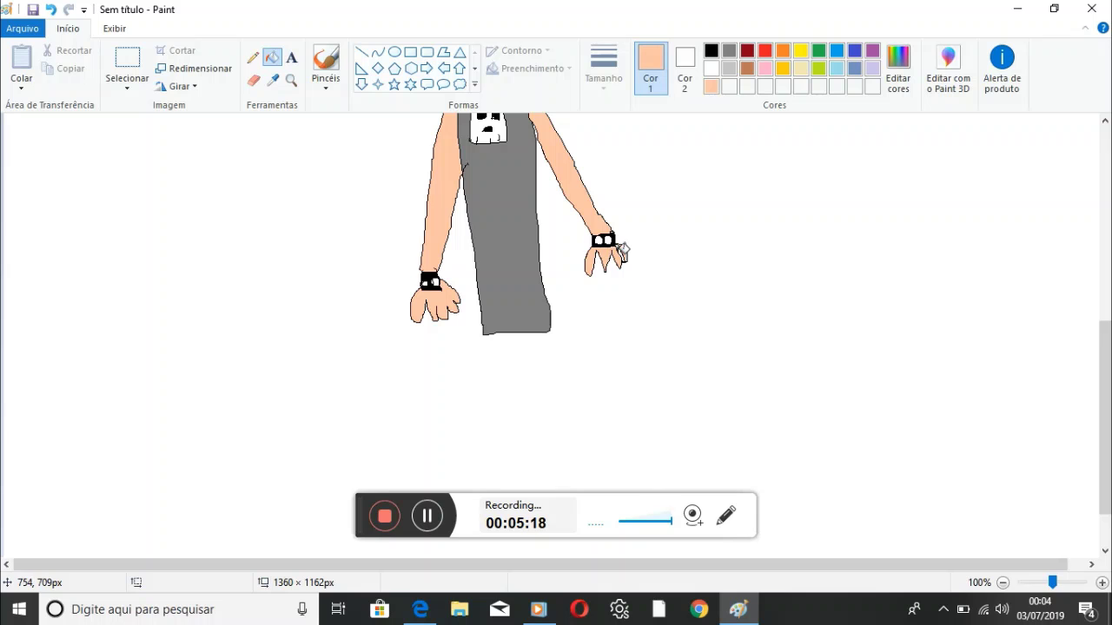
Step: Draw black outlines of a pair of shorts below the grey shirt and two long legs beneath them
{"action": "scroll", "coordinate": [767, 251], "scroll_direction": "up", "scroll_amount": 5}
{"action": "scroll", "coordinate": [767, 252], "scroll_direction": "down", "scroll_amount": 4}
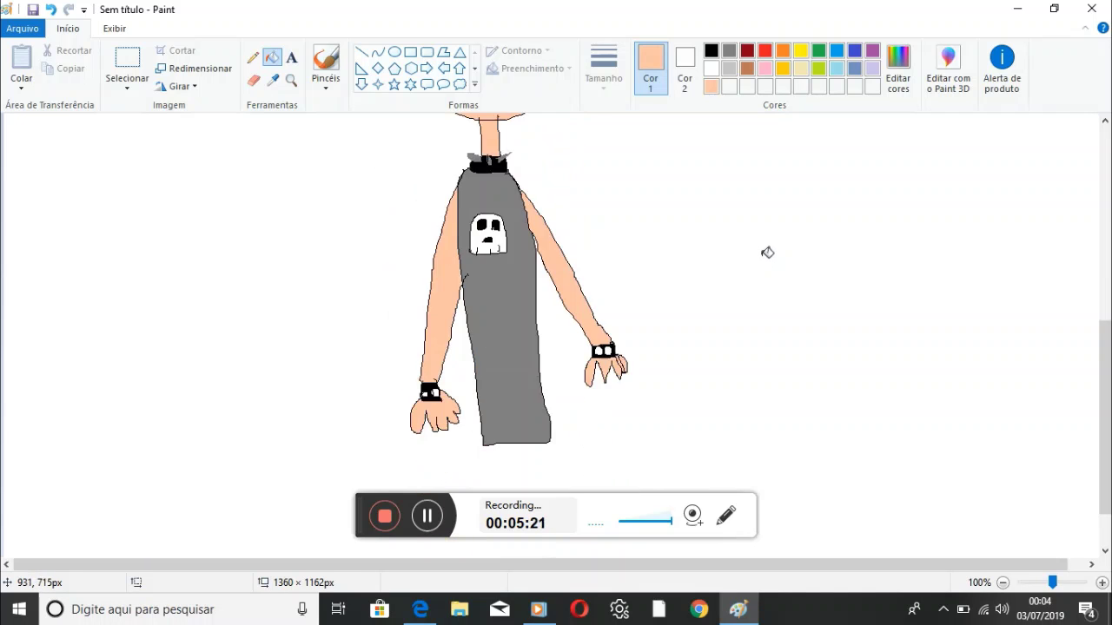
{"action": "scroll", "coordinate": [767, 252], "scroll_direction": "down", "scroll_amount": 4}
{"action": "left_click", "coordinate": [711, 50]}
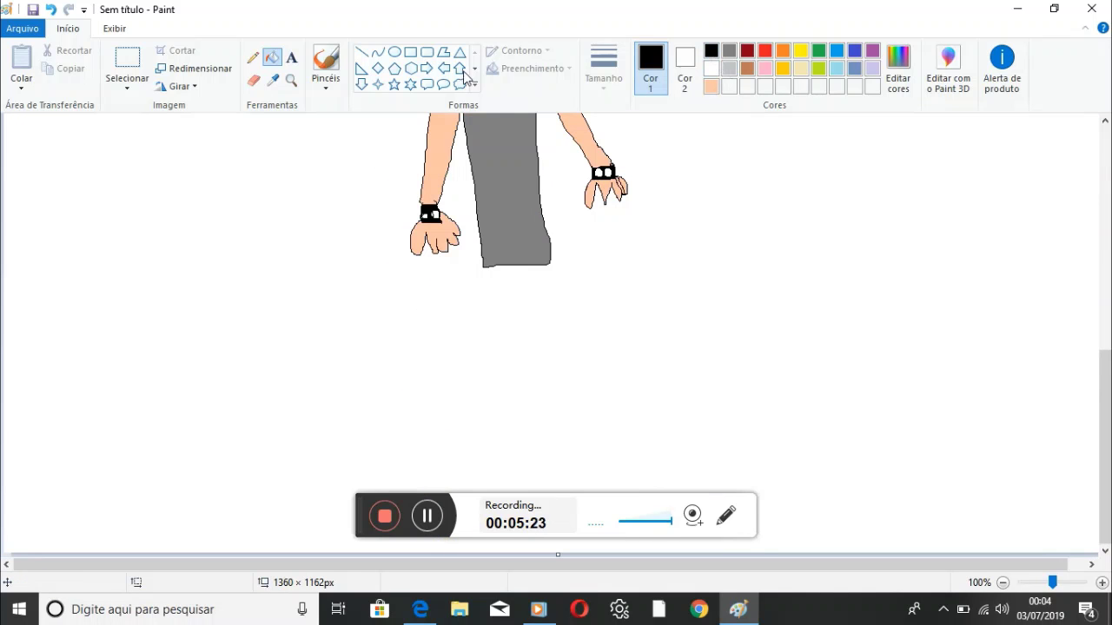
{"action": "left_click", "coordinate": [253, 56]}
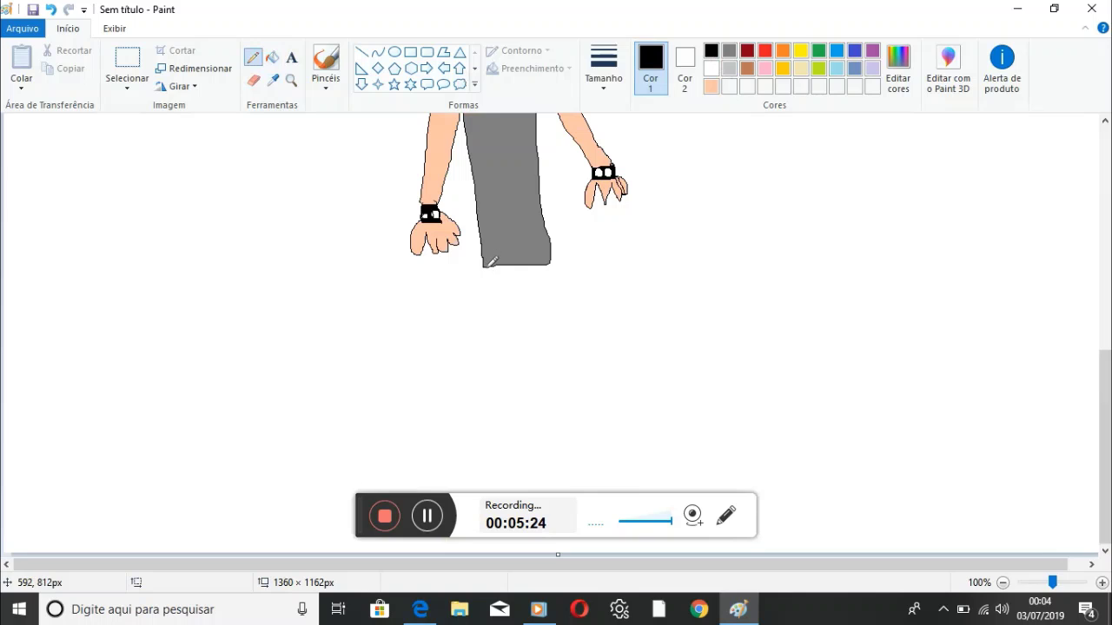
{"action": "mouse_move", "coordinate": [487, 265]}
{"action": "left_mouse_down"}
{"action": "mouse_move", "coordinate": [486, 302]}
{"action": "mouse_move", "coordinate": [515, 304]}
{"action": "mouse_move", "coordinate": [520, 270]}
{"action": "mouse_move", "coordinate": [525, 301]}
{"action": "mouse_move", "coordinate": [550, 302]}
{"action": "mouse_move", "coordinate": [552, 286]}
{"action": "mouse_move", "coordinate": [551, 264]}
{"action": "mouse_move", "coordinate": [487, 331]}
{"action": "mouse_move", "coordinate": [484, 463]}
{"action": "mouse_move", "coordinate": [513, 464]}
{"action": "mouse_move", "coordinate": [501, 303]}
{"action": "mouse_move", "coordinate": [534, 303]}
{"action": "mouse_move", "coordinate": [547, 453]}
{"action": "mouse_move", "coordinate": [570, 453]}
{"action": "mouse_move", "coordinate": [578, 436]}
{"action": "mouse_move", "coordinate": [550, 305]}
{"action": "left_mouse_up"}
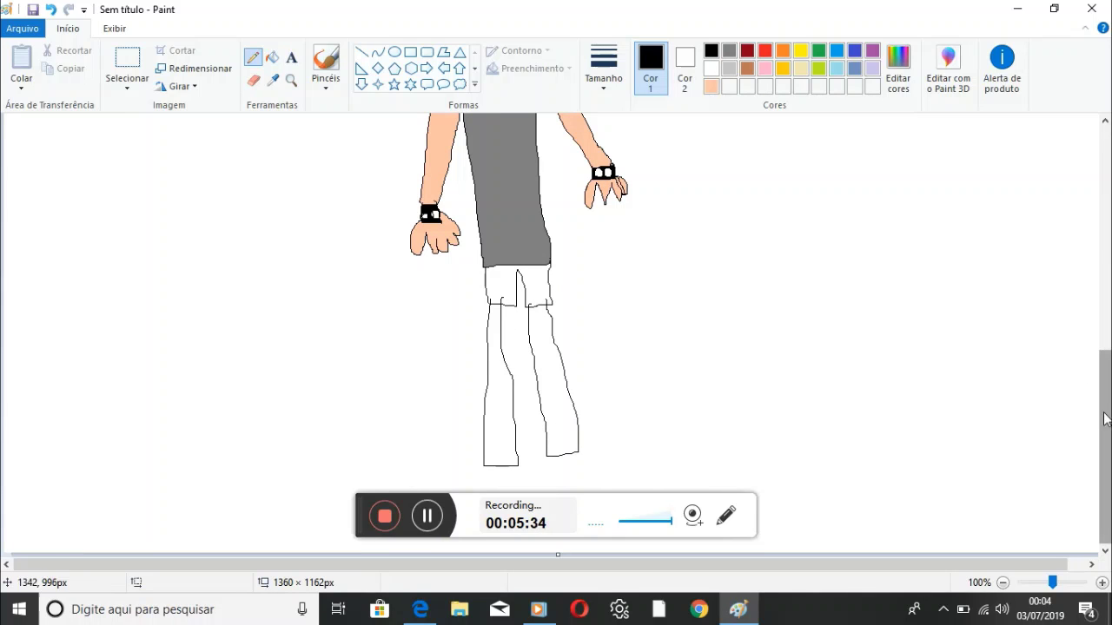
Step: Extend the canvas height to 1213 px and outline a long rounded shoe at the end of each leg
{"action": "left_click_drag", "start_coordinate": [557, 554], "coordinate": [563, 599]}
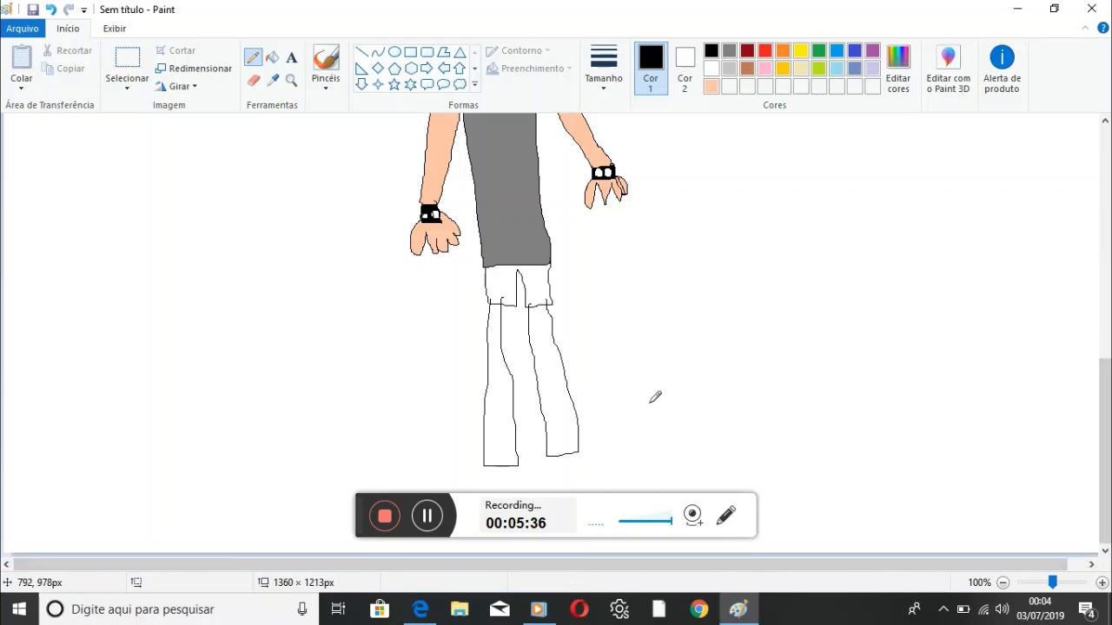
{"action": "mouse_move", "coordinate": [578, 407]}
{"action": "left_mouse_down"}
{"action": "mouse_move", "coordinate": [669, 422]}
{"action": "mouse_move", "coordinate": [652, 445]}
{"action": "mouse_move", "coordinate": [583, 447]}
{"action": "mouse_move", "coordinate": [568, 445]}
{"action": "mouse_move", "coordinate": [551, 413]}
{"action": "mouse_move", "coordinate": [507, 421]}
{"action": "mouse_move", "coordinate": [571, 424]}
{"action": "mouse_move", "coordinate": [567, 442]}
{"action": "mouse_move", "coordinate": [527, 452]}
{"action": "mouse_move", "coordinate": [483, 448]}
{"action": "mouse_move", "coordinate": [493, 423]}
{"action": "left_mouse_up"}
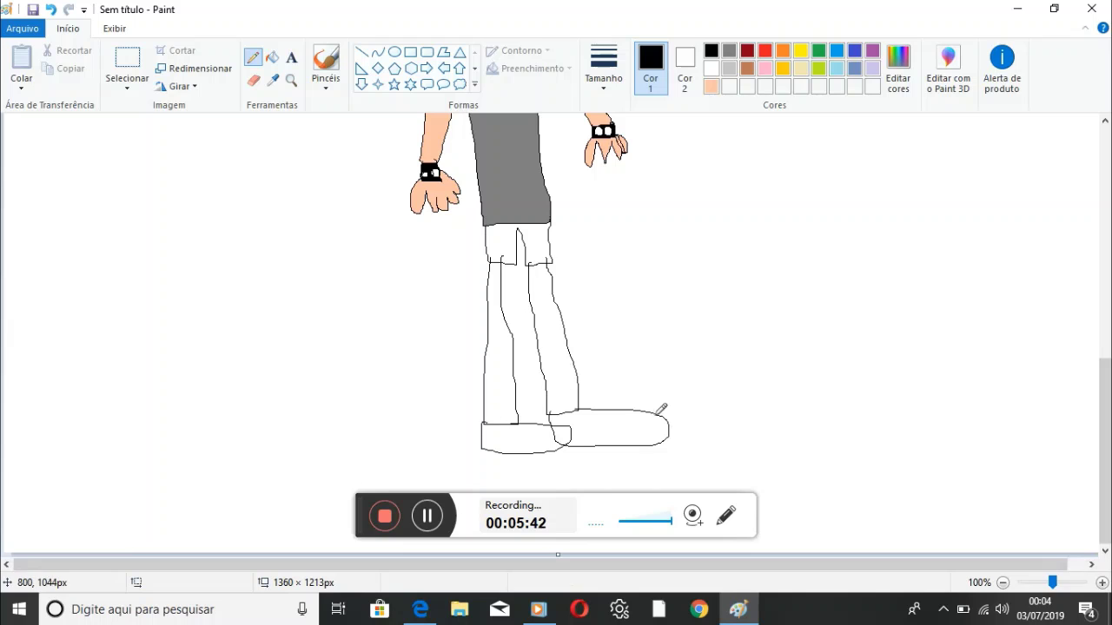
Step: Fill both shoes with black, including the area where they overlap
{"action": "left_click", "coordinate": [271, 57]}
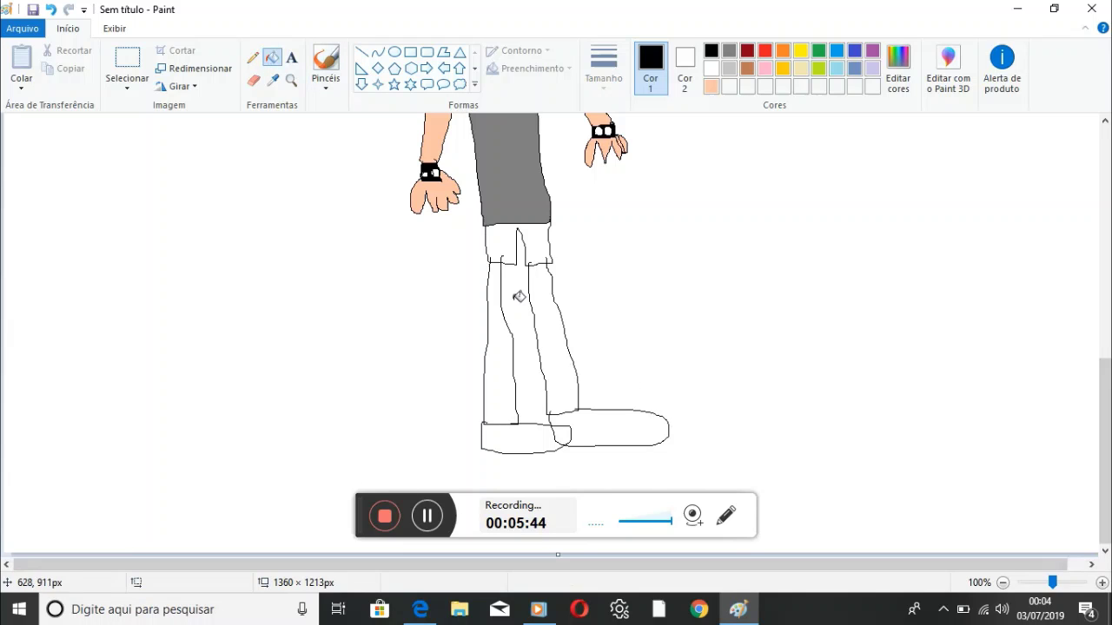
{"action": "left_click", "coordinate": [529, 432]}
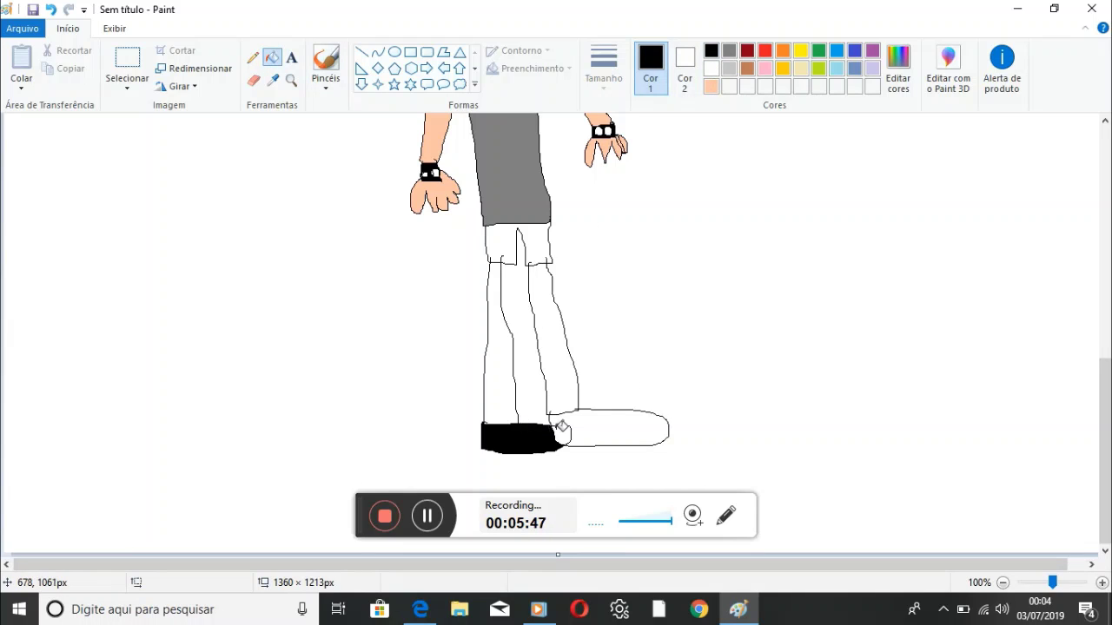
{"action": "left_click", "coordinate": [562, 426]}
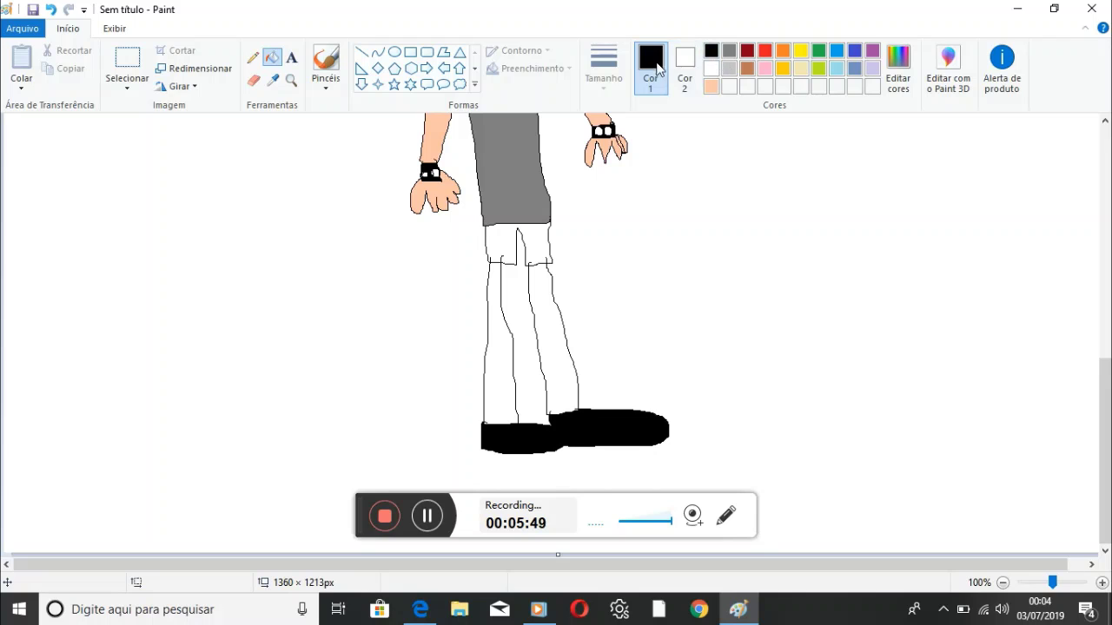
Step: Draw two small dark grey circles on the upper edge of the right-hand shoe and fill them with the same grey
{"action": "left_click", "coordinate": [729, 51]}
{"action": "left_click", "coordinate": [395, 52]}
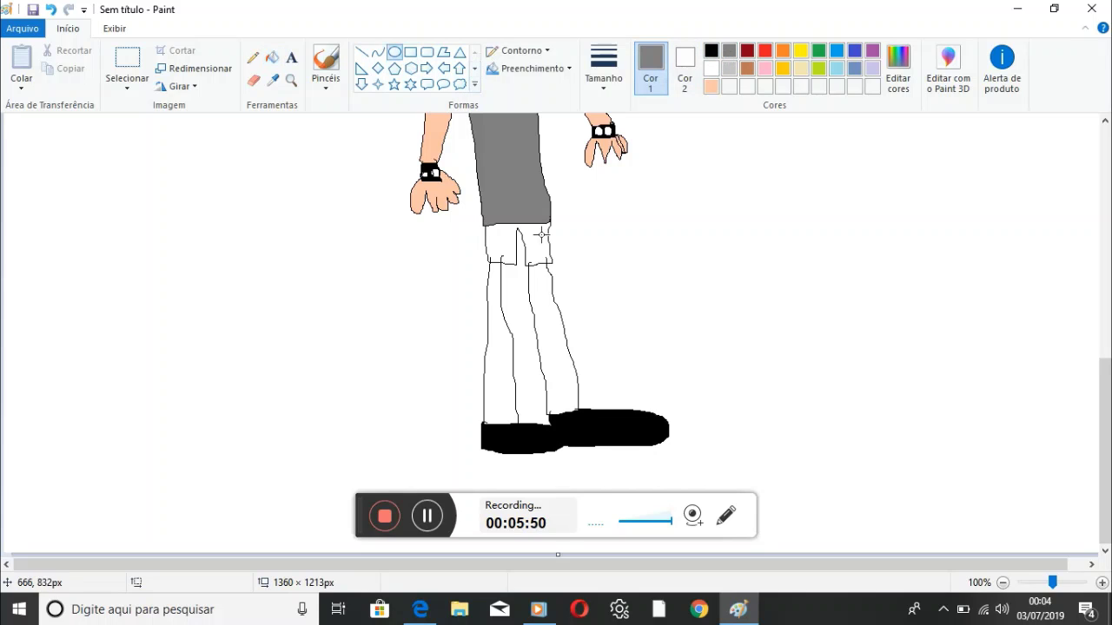
{"action": "mouse_move", "coordinate": [597, 410]}
{"action": "left_mouse_down"}
{"action": "mouse_move", "coordinate": [614, 426]}
{"action": "mouse_move", "coordinate": [648, 425]}
{"action": "left_mouse_up"}
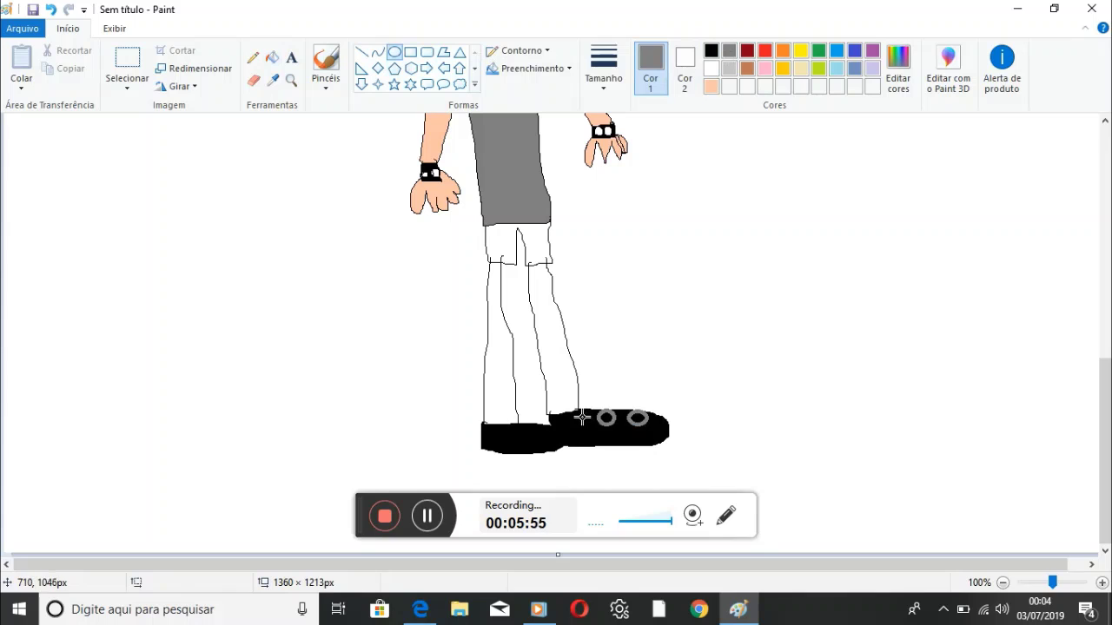
{"action": "left_click", "coordinate": [272, 57]}
{"action": "left_click", "coordinate": [640, 417]}
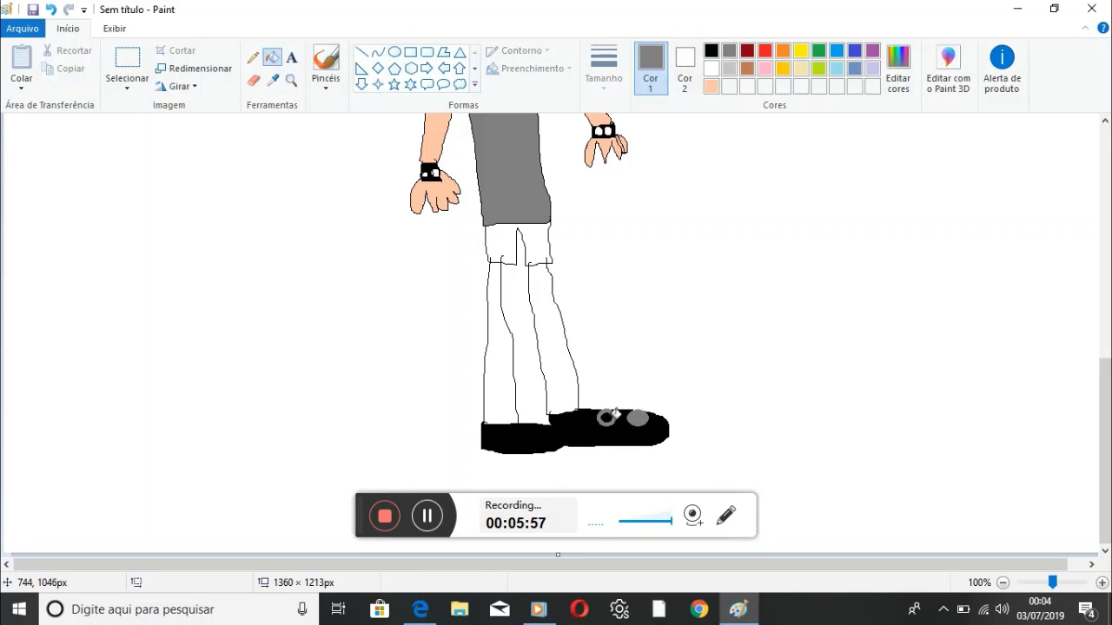
Step: Draw two small dark grey ovals side by side on the left-hand shoe and fill them with the same grey
{"action": "left_click", "coordinate": [712, 50]}
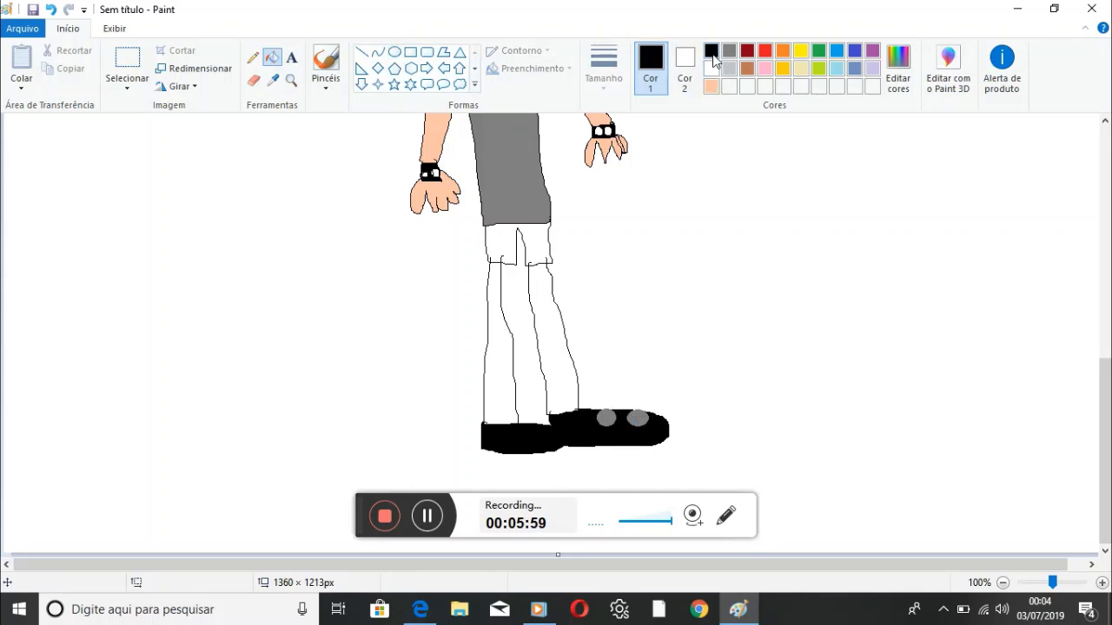
{"action": "left_click", "coordinate": [397, 53]}
{"action": "left_click_drag", "start_coordinate": [521, 425], "coordinate": [536, 438]}
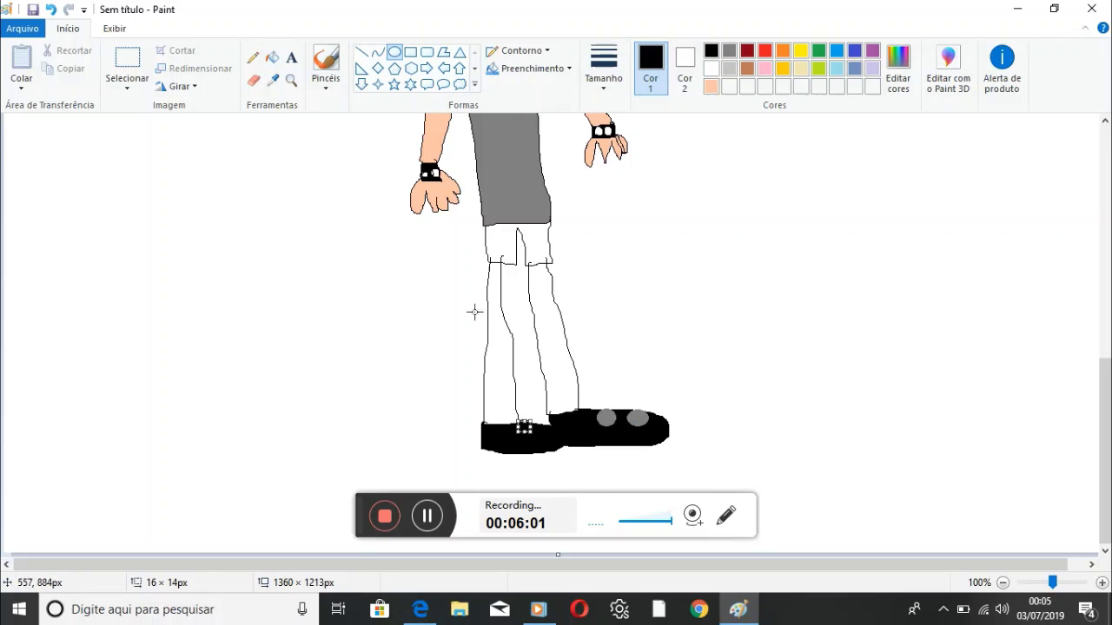
{"action": "left_click", "coordinate": [729, 52]}
{"action": "mouse_move", "coordinate": [521, 425]}
{"action": "left_mouse_down"}
{"action": "mouse_move", "coordinate": [539, 435]}
{"action": "mouse_move", "coordinate": [549, 424]}
{"action": "mouse_move", "coordinate": [501, 423]}
{"action": "mouse_move", "coordinate": [514, 436]}
{"action": "left_mouse_up"}
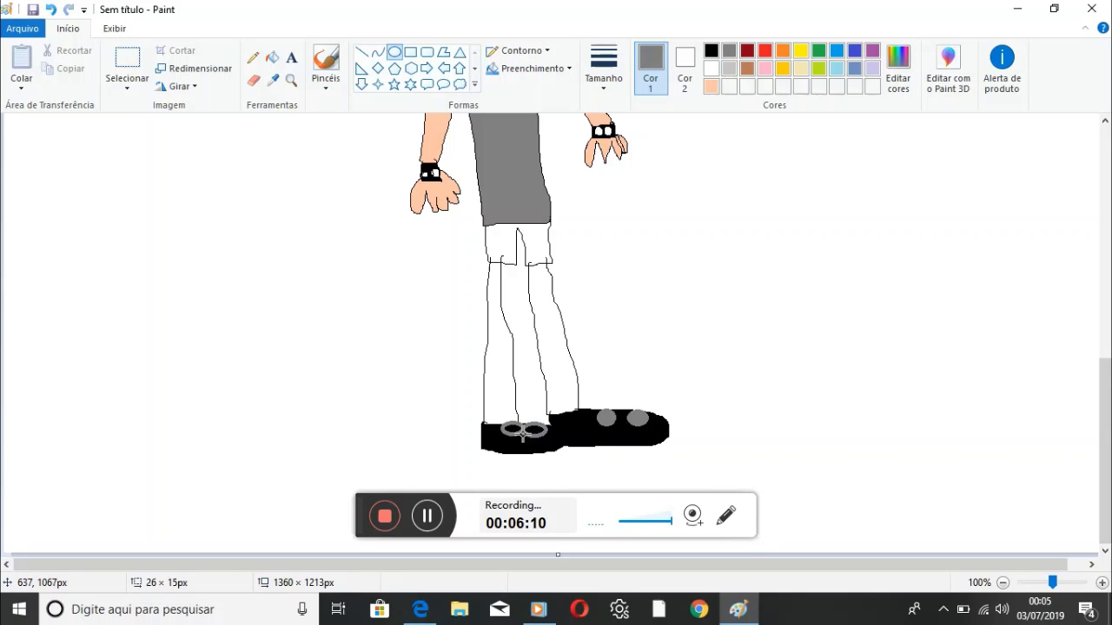
{"action": "left_click", "coordinate": [811, 437]}
{"action": "left_click", "coordinate": [252, 57]}
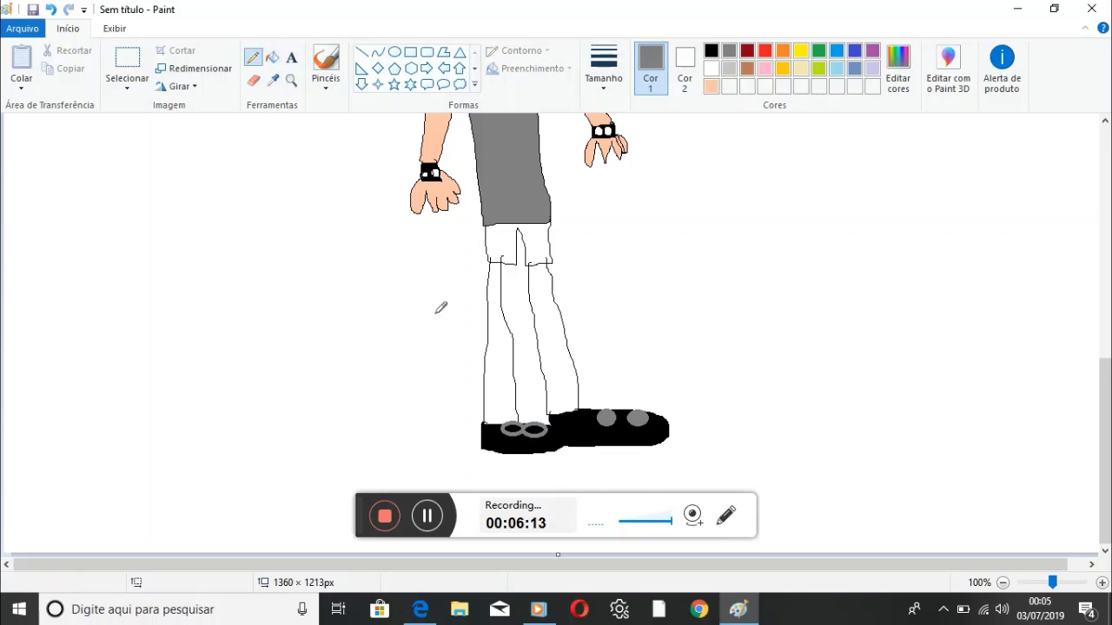
{"action": "left_click", "coordinate": [273, 57]}
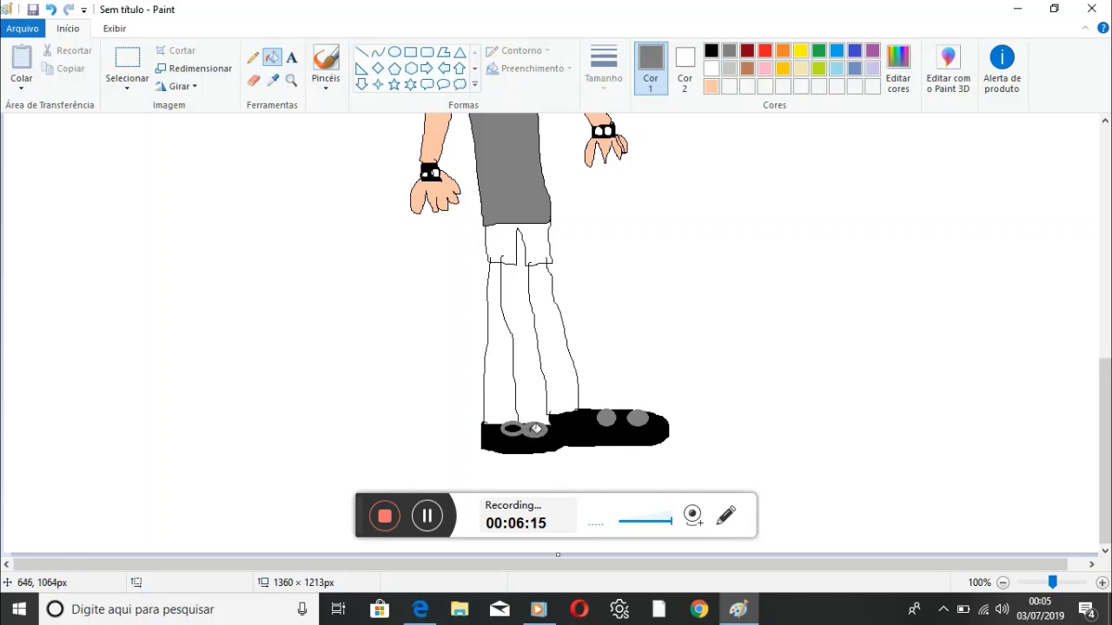
Step: Fill both legs with the custom peach skin colour
{"action": "left_click", "coordinate": [711, 86]}
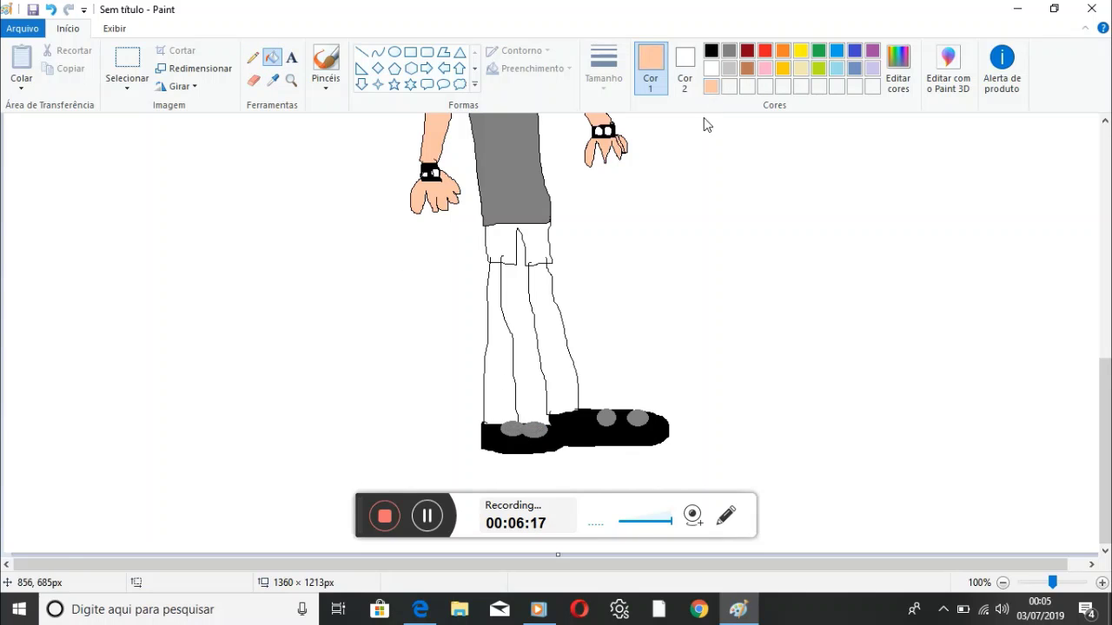
{"action": "left_click", "coordinate": [552, 339]}
{"action": "left_click", "coordinate": [506, 351]}
Step: Fill both halves of the shorts with red
{"action": "scroll", "coordinate": [600, 269], "scroll_direction": "up", "scroll_amount": 3}
{"action": "scroll", "coordinate": [587, 283], "scroll_direction": "down", "scroll_amount": 3}
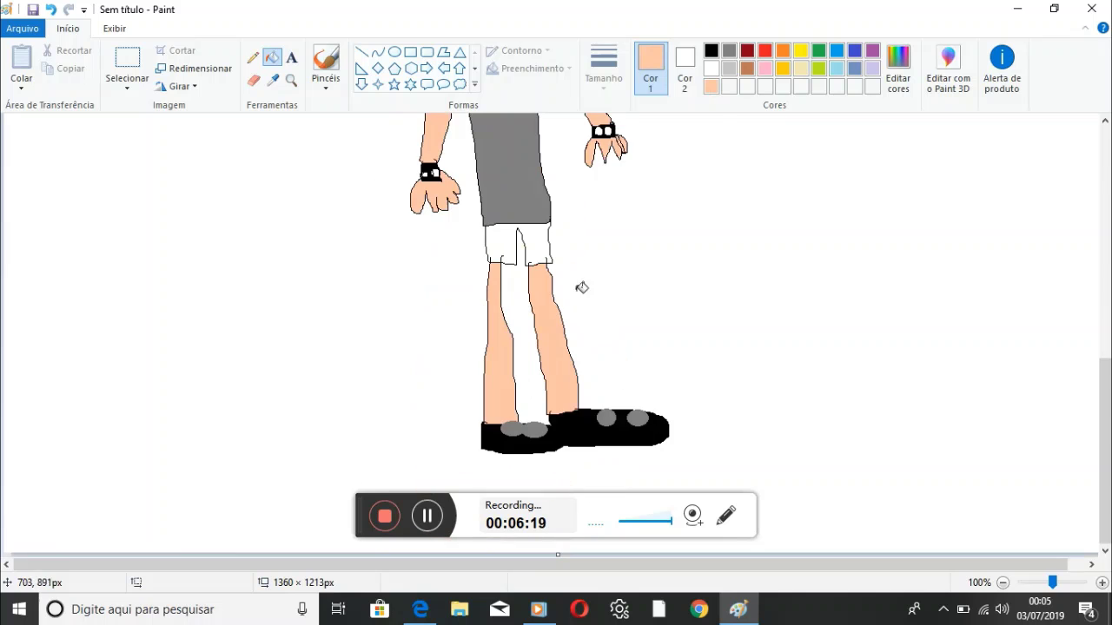
{"action": "left_click", "coordinate": [765, 51]}
{"action": "left_click", "coordinate": [537, 233]}
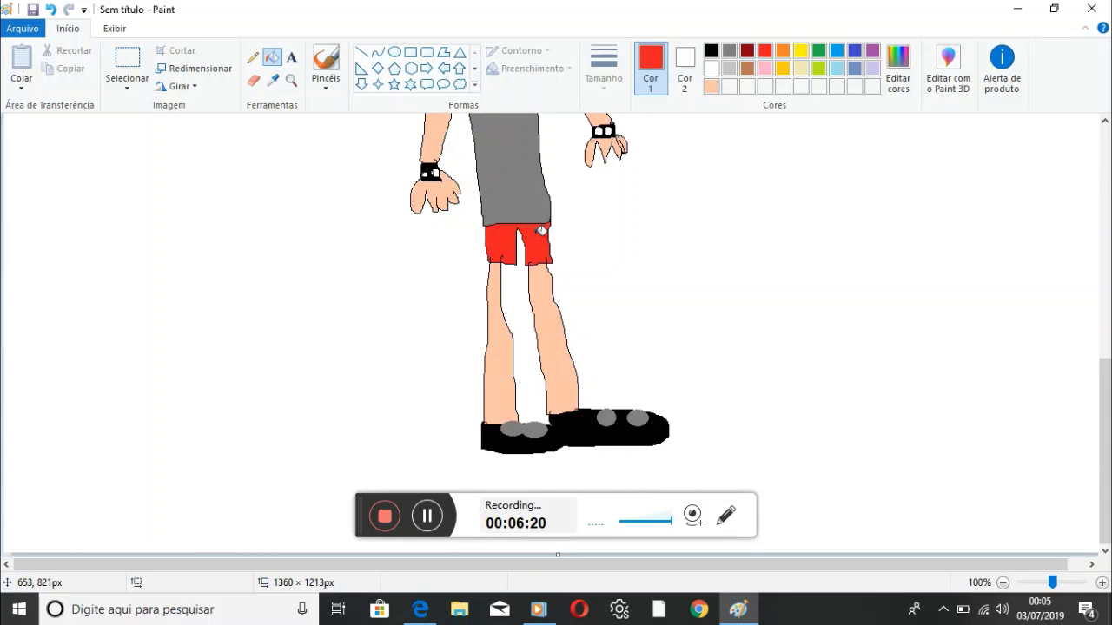
Step: Draw a thin black stand beside the character with the Pencil: a long pole down to shoe level, a small socket and an oval base
{"action": "scroll", "coordinate": [799, 205], "scroll_direction": "up", "scroll_amount": 3}
{"action": "scroll", "coordinate": [798, 130], "scroll_direction": "down", "scroll_amount": 3}
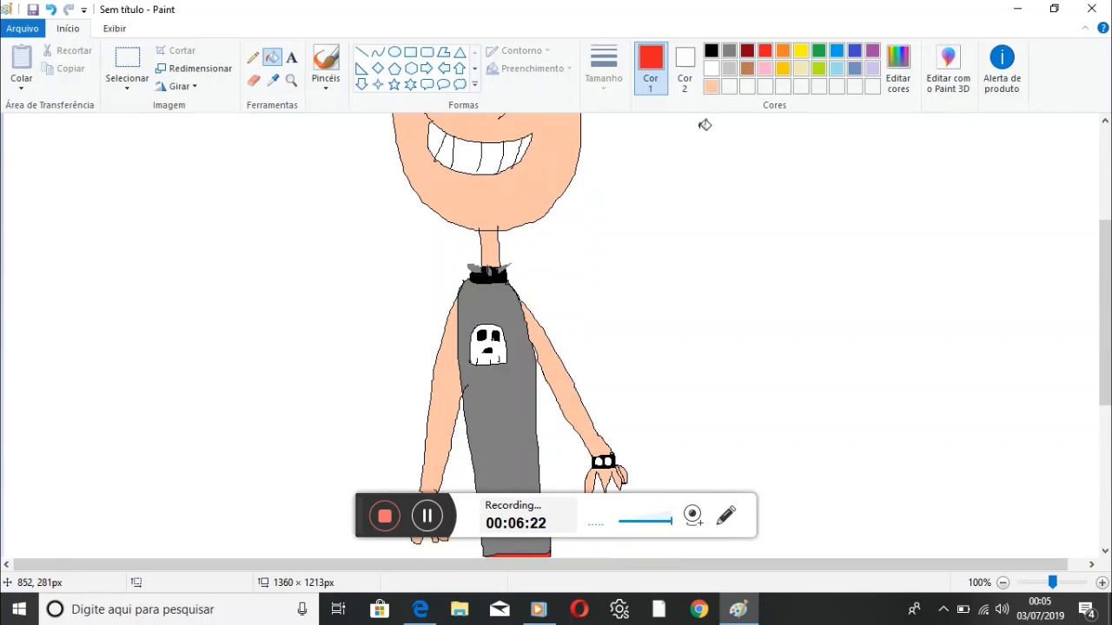
{"action": "left_click", "coordinate": [710, 50]}
{"action": "left_click", "coordinate": [253, 57]}
{"action": "scroll", "coordinate": [930, 199], "scroll_direction": "down", "scroll_amount": 4}
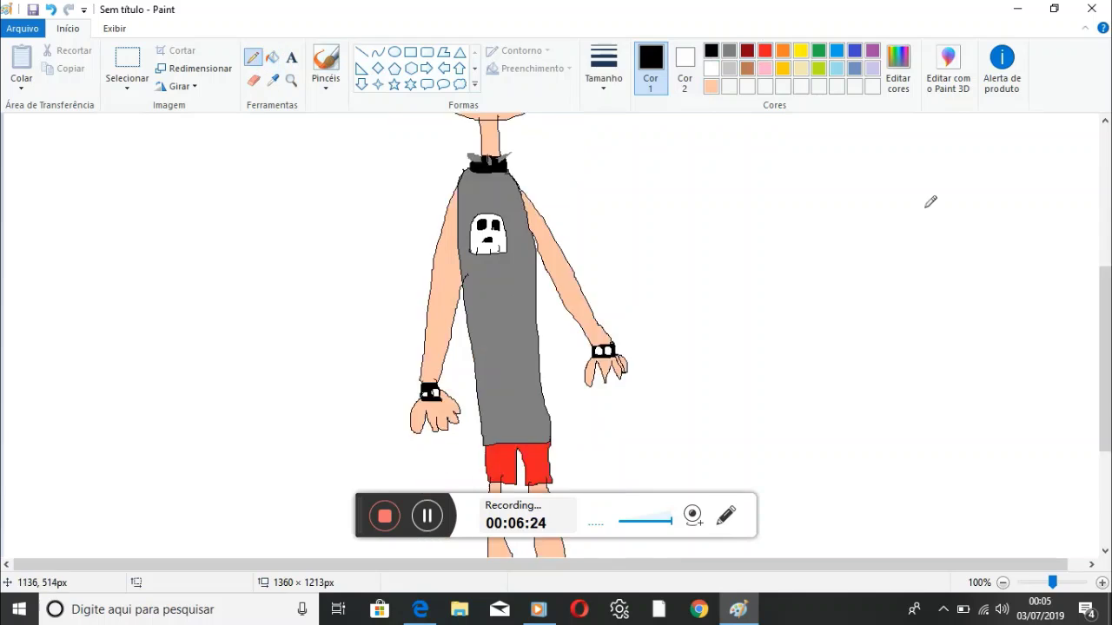
{"action": "scroll", "coordinate": [803, 256], "scroll_direction": "up", "scroll_amount": 2}
{"action": "scroll", "coordinate": [803, 255], "scroll_direction": "down", "scroll_amount": 3}
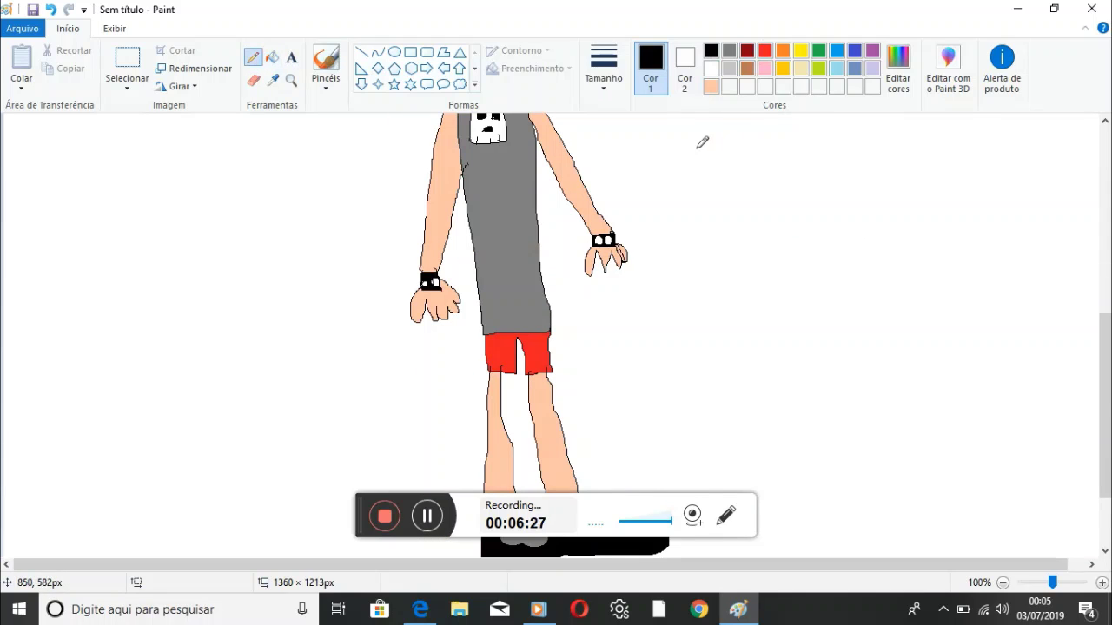
{"action": "left_click_drag", "start_coordinate": [716, 124], "coordinate": [758, 472]}
{"action": "scroll", "coordinate": [762, 472], "scroll_direction": "down", "scroll_amount": 3}
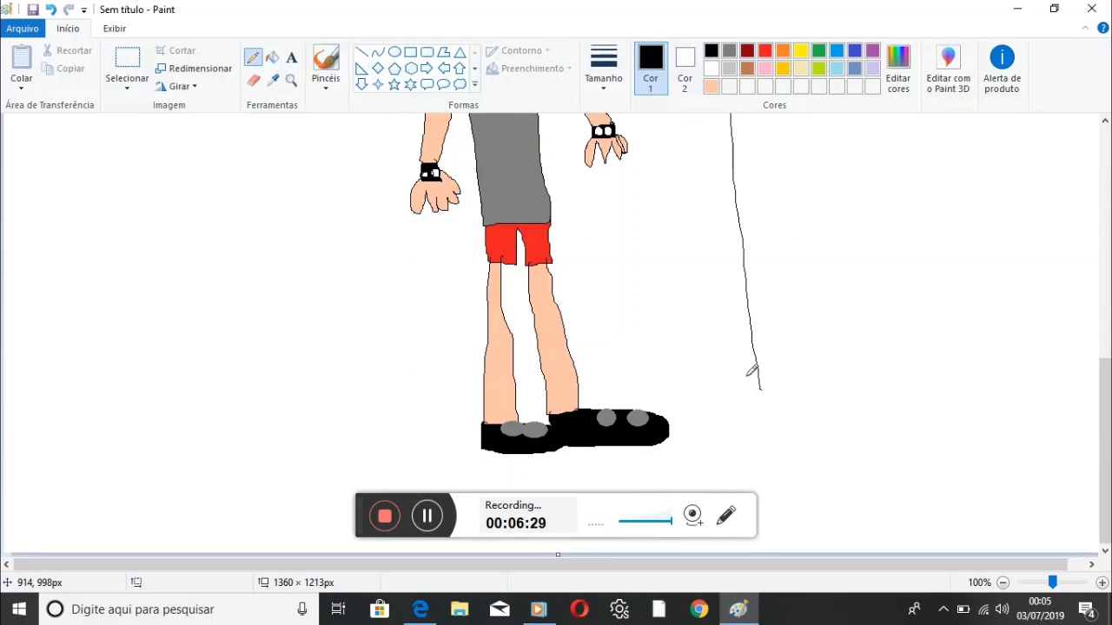
{"action": "mouse_move", "coordinate": [752, 366]}
{"action": "left_mouse_down"}
{"action": "mouse_move", "coordinate": [763, 416]}
{"action": "mouse_move", "coordinate": [772, 413]}
{"action": "mouse_move", "coordinate": [761, 384]}
{"action": "mouse_move", "coordinate": [733, 434]}
{"action": "mouse_move", "coordinate": [802, 426]}
{"action": "mouse_move", "coordinate": [770, 405]}
{"action": "left_mouse_up"}
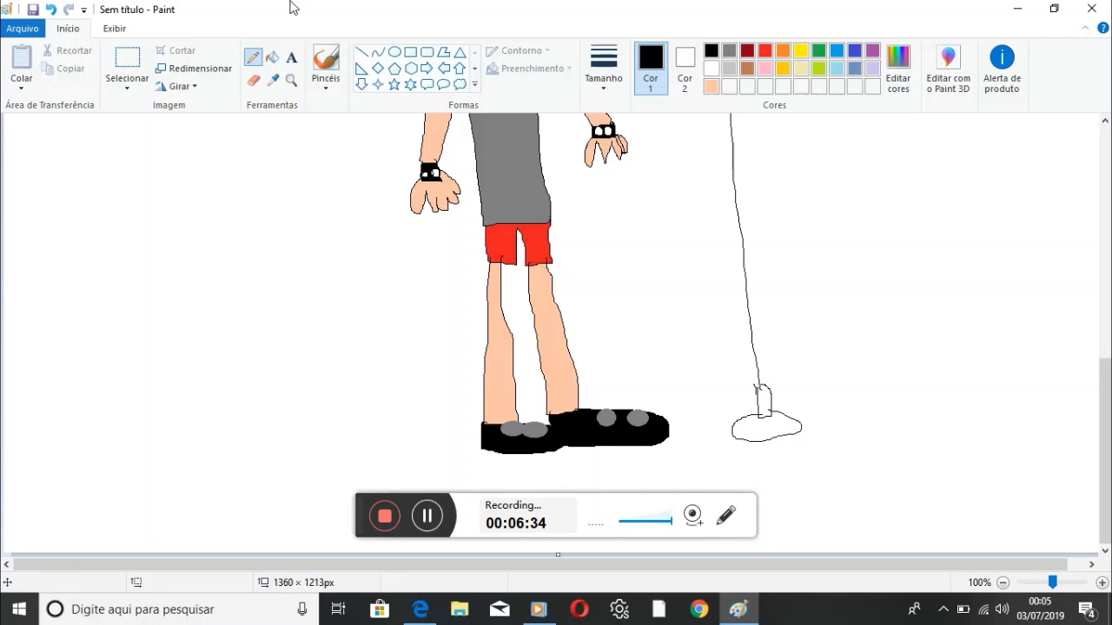
Step: Fill the stand's socket and oval base with red, closing the gaps in the socket's outline with red brush strokes
{"action": "left_click", "coordinate": [272, 57]}
{"action": "left_click", "coordinate": [768, 54]}
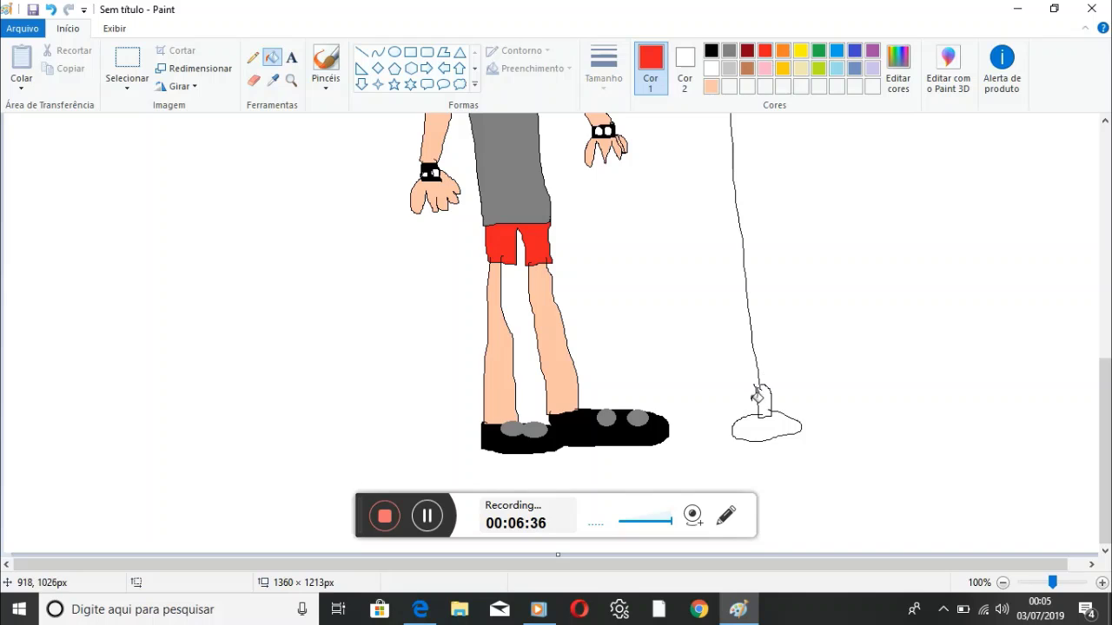
{"action": "left_click", "coordinate": [753, 394]}
{"action": "left_click", "coordinate": [49, 10]}
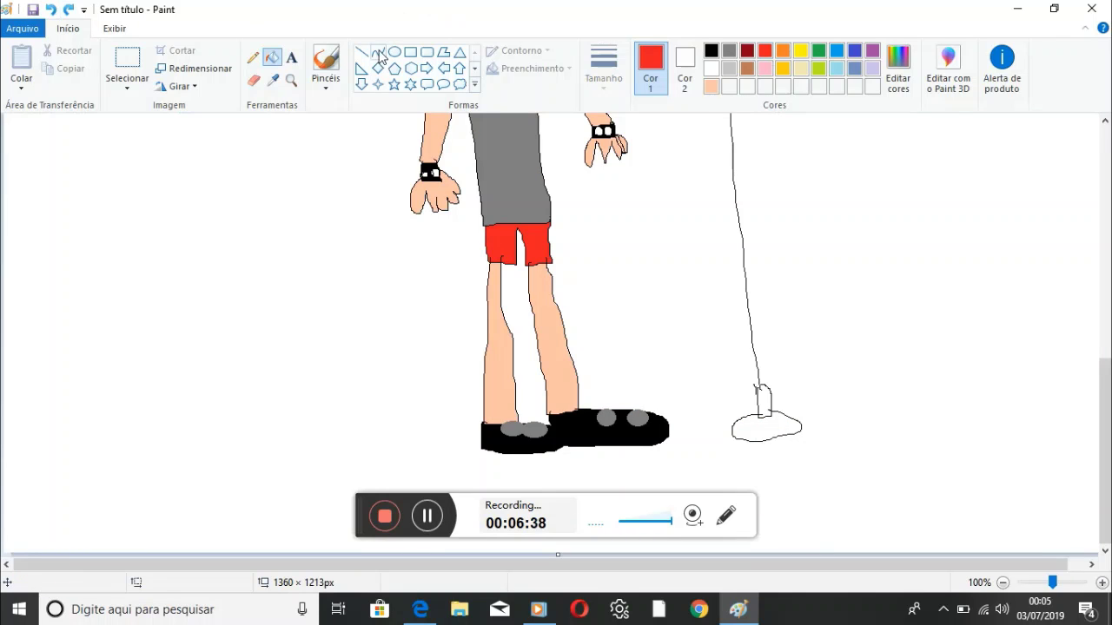
{"action": "left_click", "coordinate": [326, 68]}
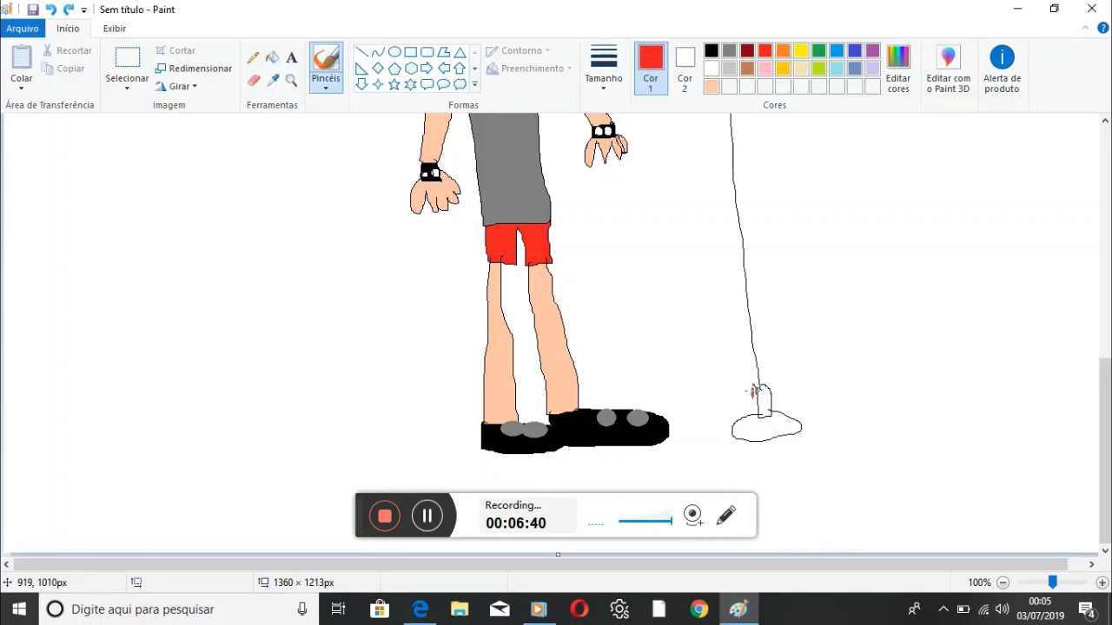
{"action": "left_click", "coordinate": [272, 58]}
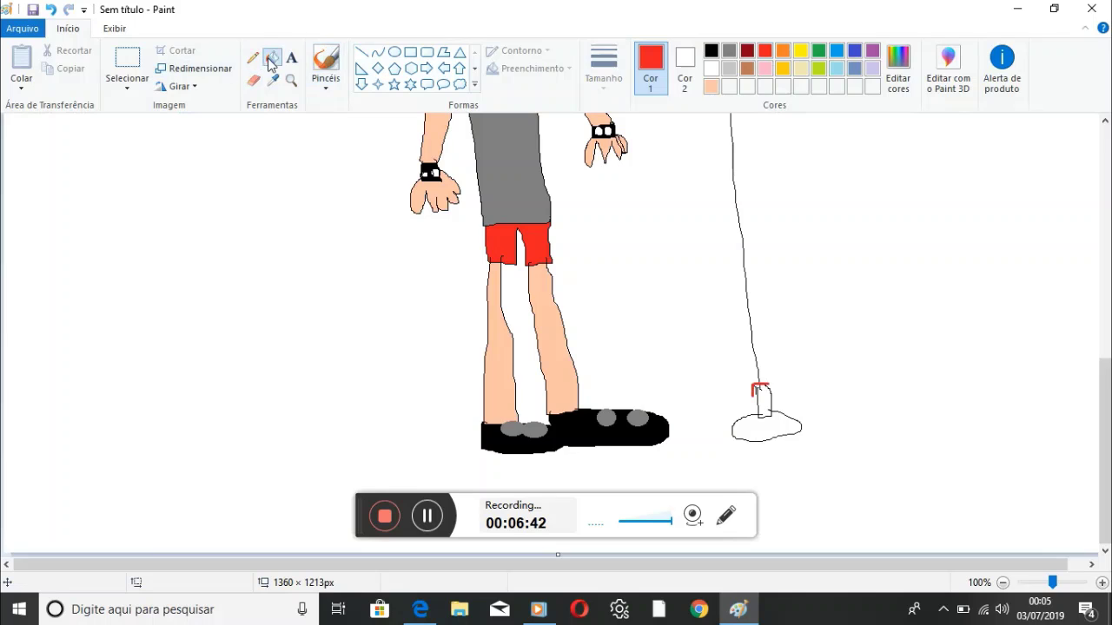
{"action": "left_click", "coordinate": [772, 401]}
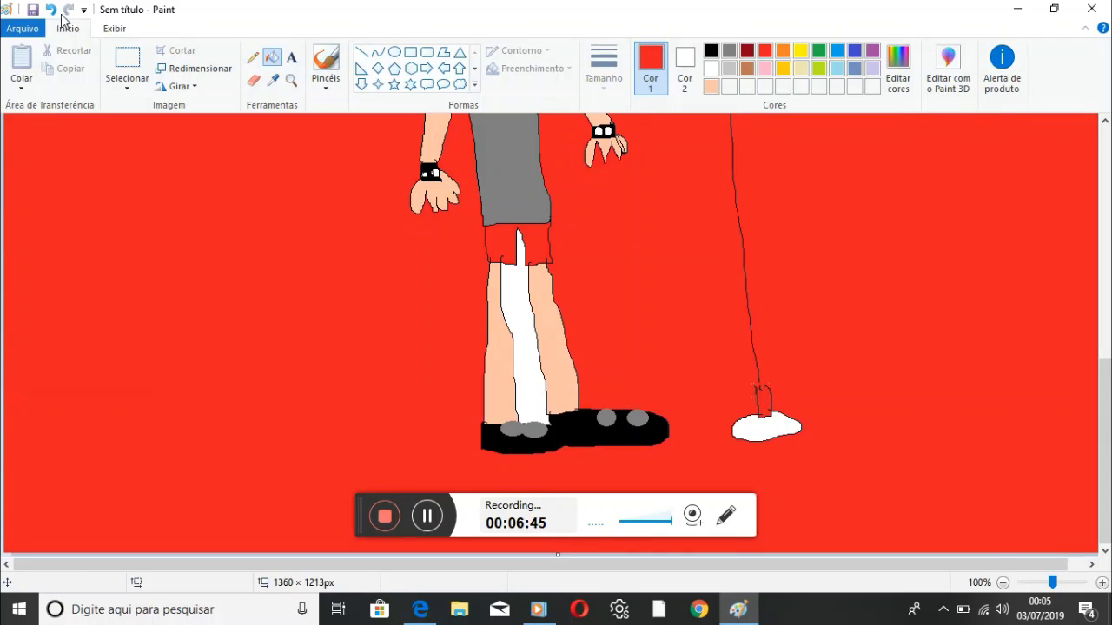
{"action": "left_click", "coordinate": [50, 9]}
{"action": "left_click", "coordinate": [326, 68]}
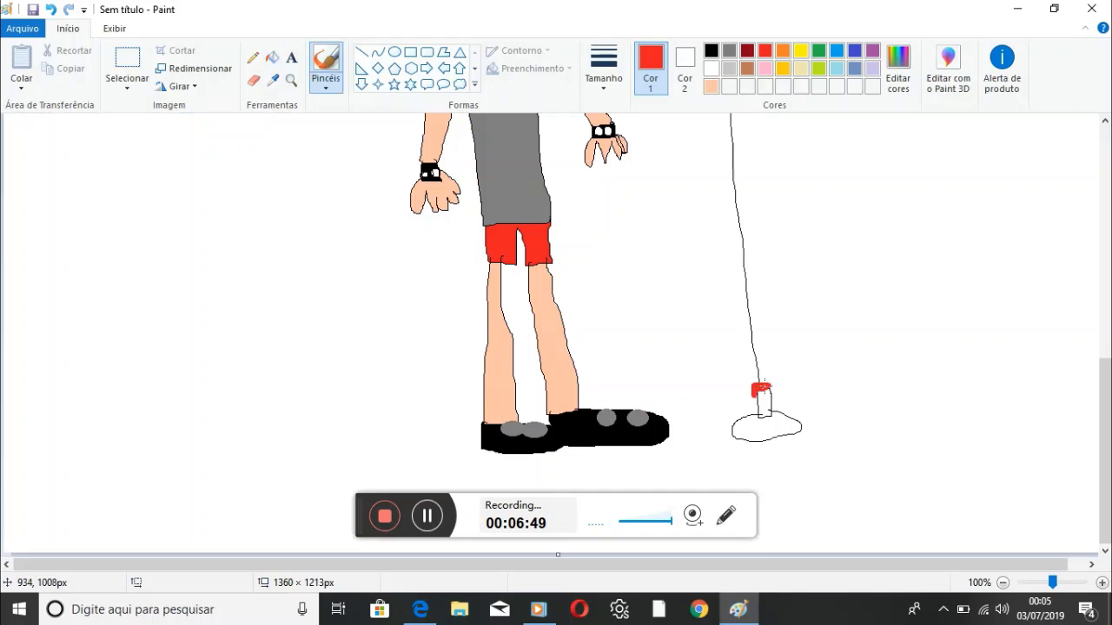
{"action": "left_click", "coordinate": [272, 57]}
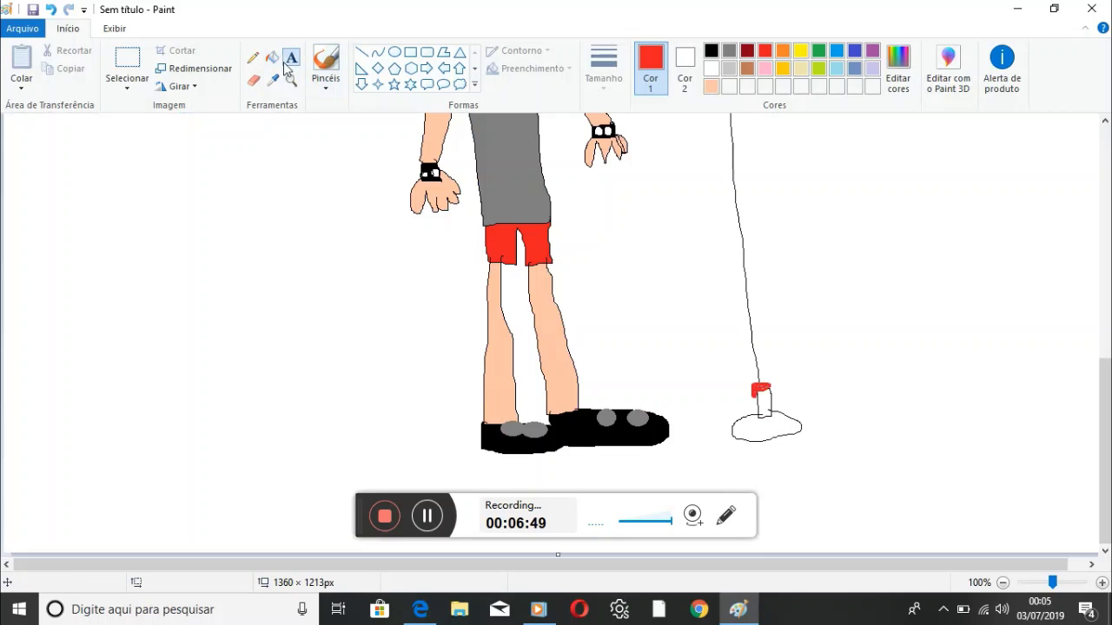
{"action": "left_click", "coordinate": [768, 402]}
{"action": "left_click", "coordinate": [774, 426]}
Step: Switch back to the Pencil in black for extending the upper end of the stand's pole
{"action": "scroll", "coordinate": [783, 391], "scroll_direction": "up", "scroll_amount": 5}
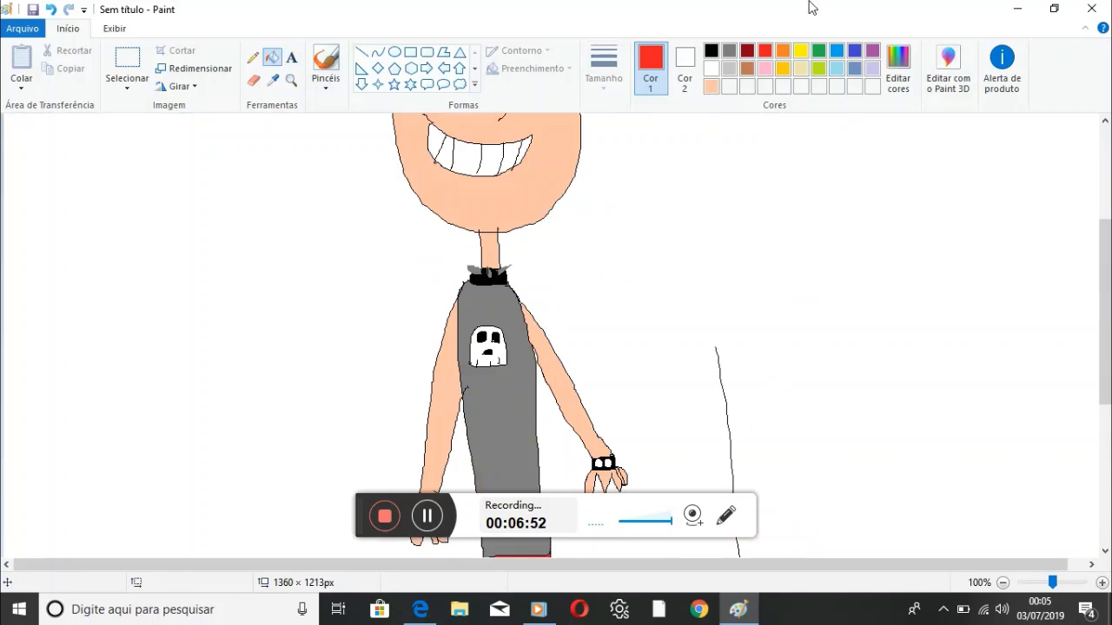
{"action": "left_click", "coordinate": [711, 53]}
{"action": "left_click", "coordinate": [252, 58]}
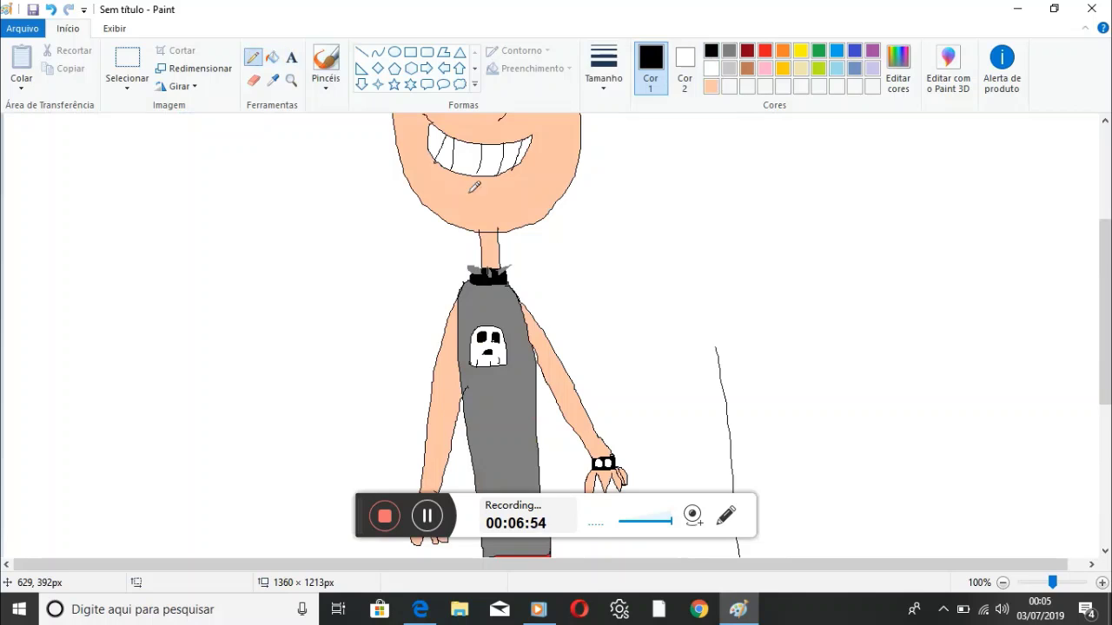
{"action": "scroll", "coordinate": [671, 309], "scroll_direction": "up", "scroll_amount": 3}
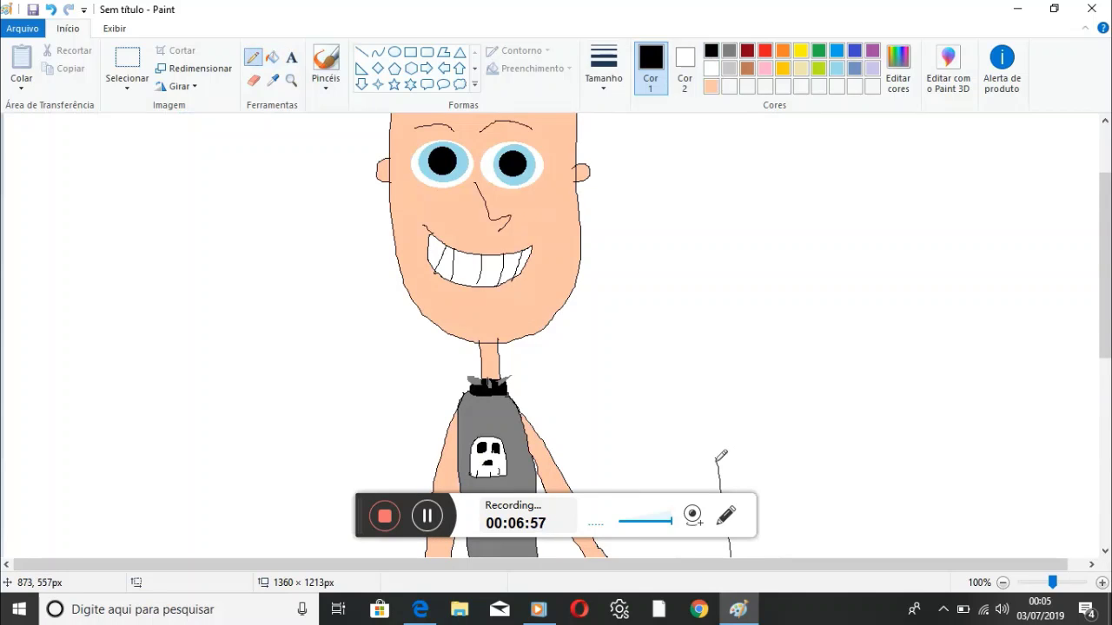
{"action": "mouse_move", "coordinate": [721, 456]}
{"action": "left_mouse_down"}
{"action": "mouse_move", "coordinate": [709, 181]}
{"action": "mouse_move", "coordinate": [712, 285]}
{"action": "left_mouse_up"}
{"action": "scroll", "coordinate": [737, 257], "scroll_direction": "up", "scroll_amount": 3}
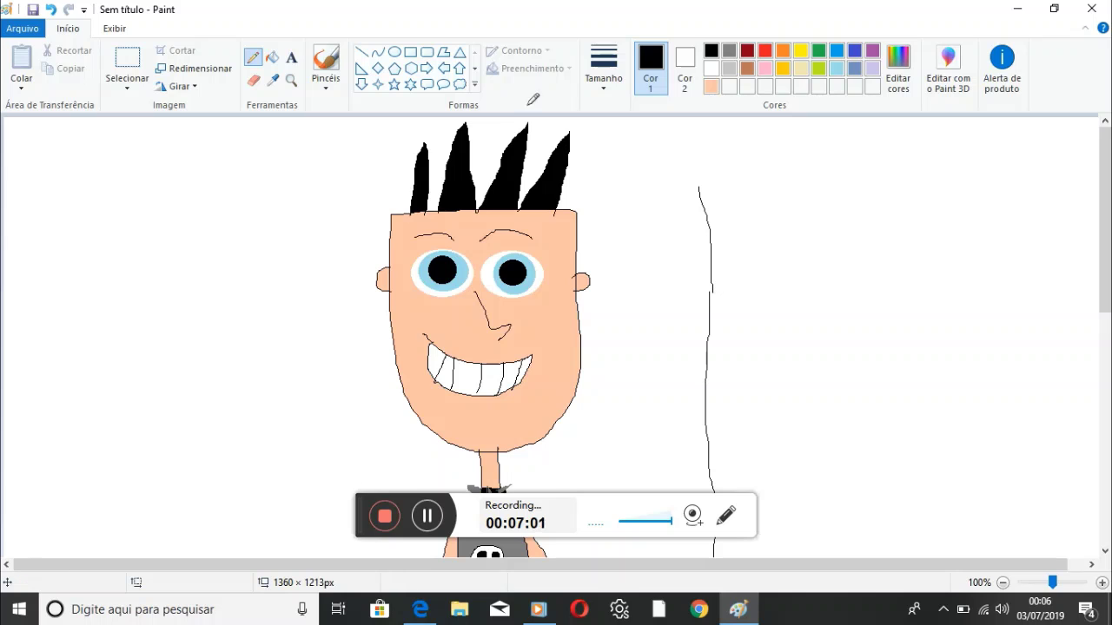
{"action": "left_click", "coordinate": [50, 9]}
{"action": "mouse_move", "coordinate": [650, 268]}
{"action": "left_mouse_down"}
{"action": "mouse_move", "coordinate": [707, 271]}
{"action": "mouse_move", "coordinate": [743, 326]}
{"action": "mouse_move", "coordinate": [673, 328]}
{"action": "mouse_move", "coordinate": [651, 292]}
{"action": "left_mouse_up"}
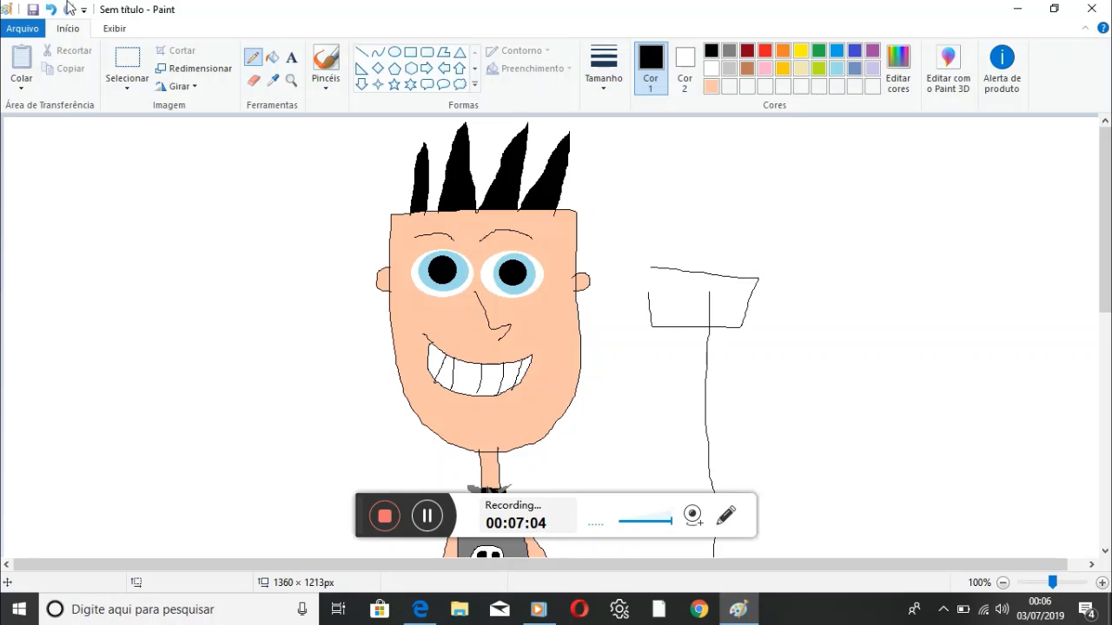
{"action": "left_click", "coordinate": [51, 10]}
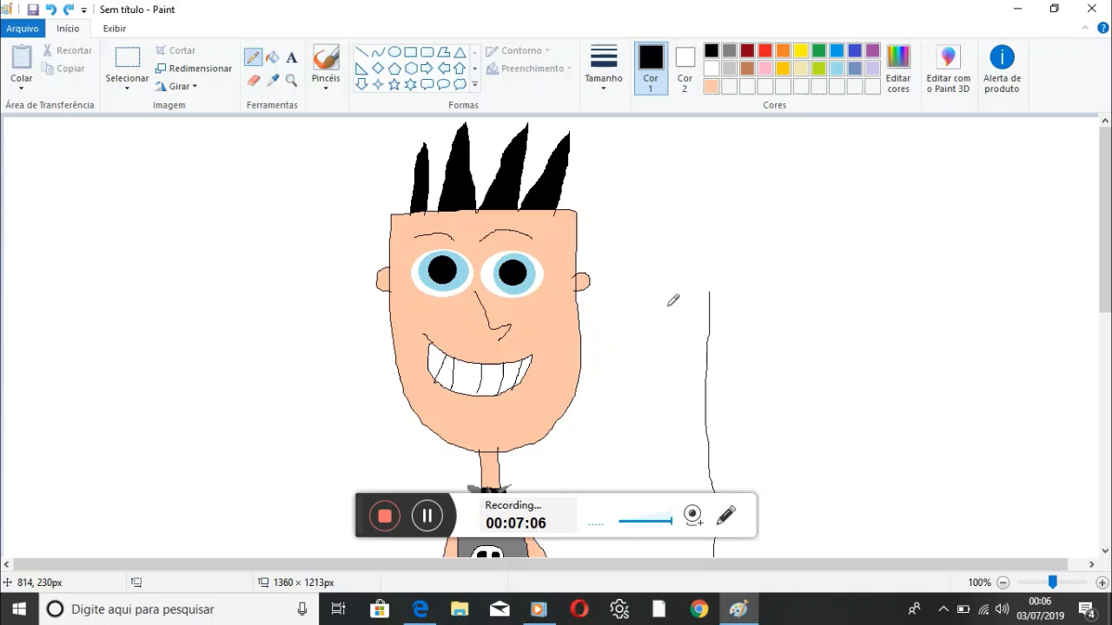
{"action": "left_click", "coordinate": [51, 9]}
Step: Extend the stand's pole up to the height of the character's mouth and outline a slanted four-sided microphone body across its top
{"action": "scroll", "coordinate": [584, 295], "scroll_direction": "down", "scroll_amount": 5}
{"action": "scroll", "coordinate": [740, 393], "scroll_direction": "up", "scroll_amount": 3}
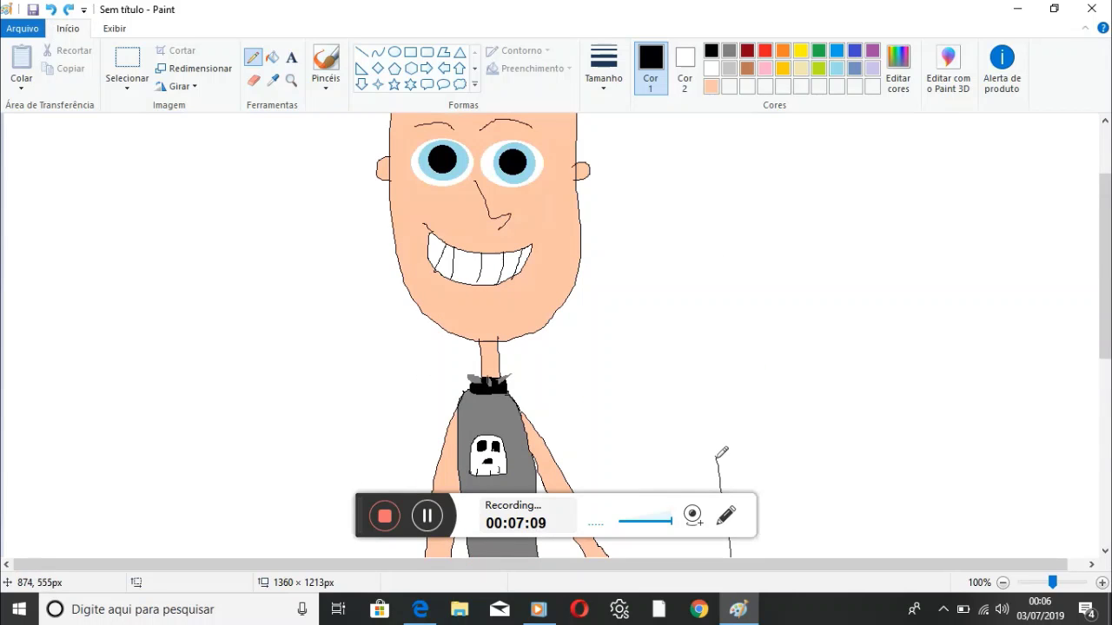
{"action": "left_click_drag", "start_coordinate": [718, 458], "coordinate": [702, 263]}
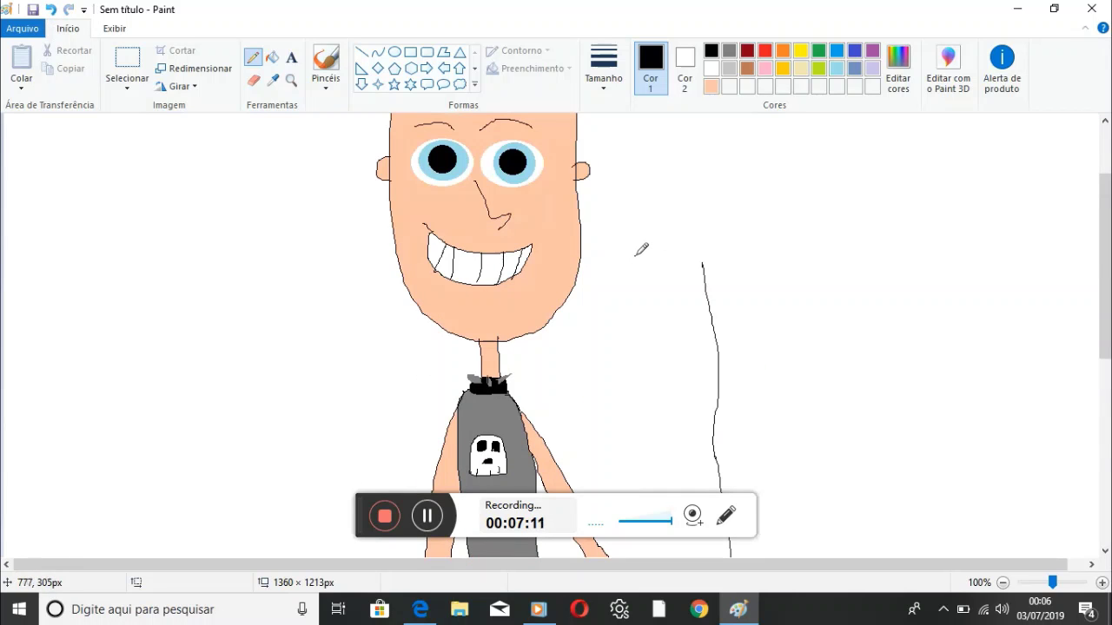
{"action": "mouse_move", "coordinate": [634, 256]}
{"action": "left_mouse_down"}
{"action": "mouse_move", "coordinate": [744, 261]}
{"action": "mouse_move", "coordinate": [720, 291]}
{"action": "mouse_move", "coordinate": [623, 293]}
{"action": "mouse_move", "coordinate": [636, 252]}
{"action": "left_mouse_up"}
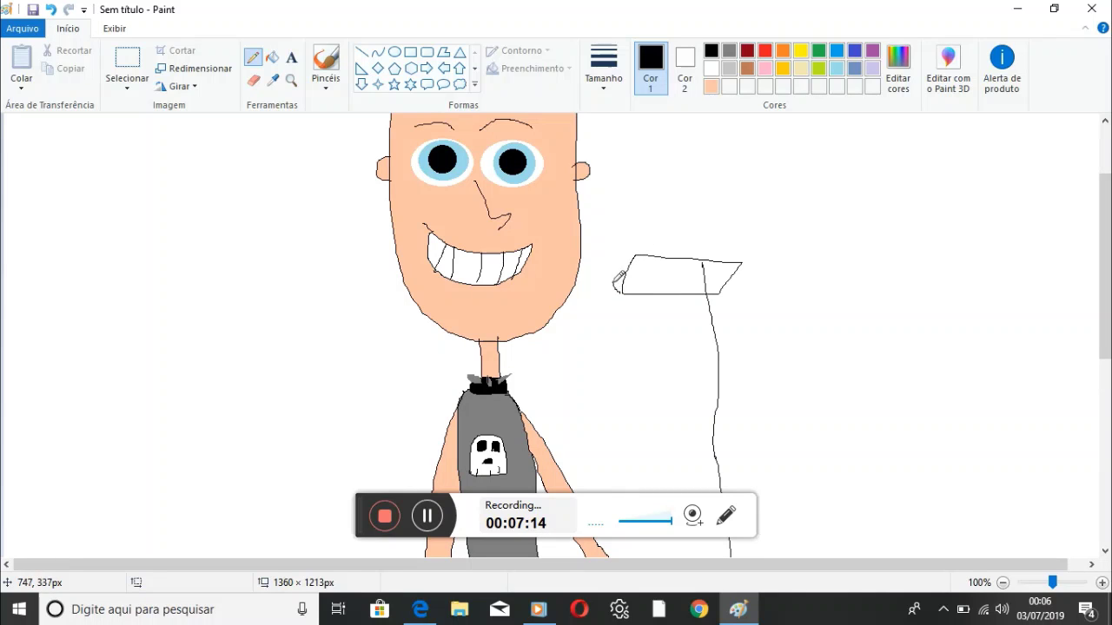
Step: Outline a rounded microphone head with an inner band at the body's end facing the character, and fill the body with black
{"action": "mouse_move", "coordinate": [621, 291]}
{"action": "left_mouse_down"}
{"action": "mouse_move", "coordinate": [616, 243]}
{"action": "mouse_move", "coordinate": [645, 254]}
{"action": "left_mouse_up"}
{"action": "mouse_move", "coordinate": [623, 293]}
{"action": "left_mouse_down"}
{"action": "mouse_move", "coordinate": [628, 241]}
{"action": "mouse_move", "coordinate": [638, 242]}
{"action": "mouse_move", "coordinate": [629, 287]}
{"action": "left_mouse_up"}
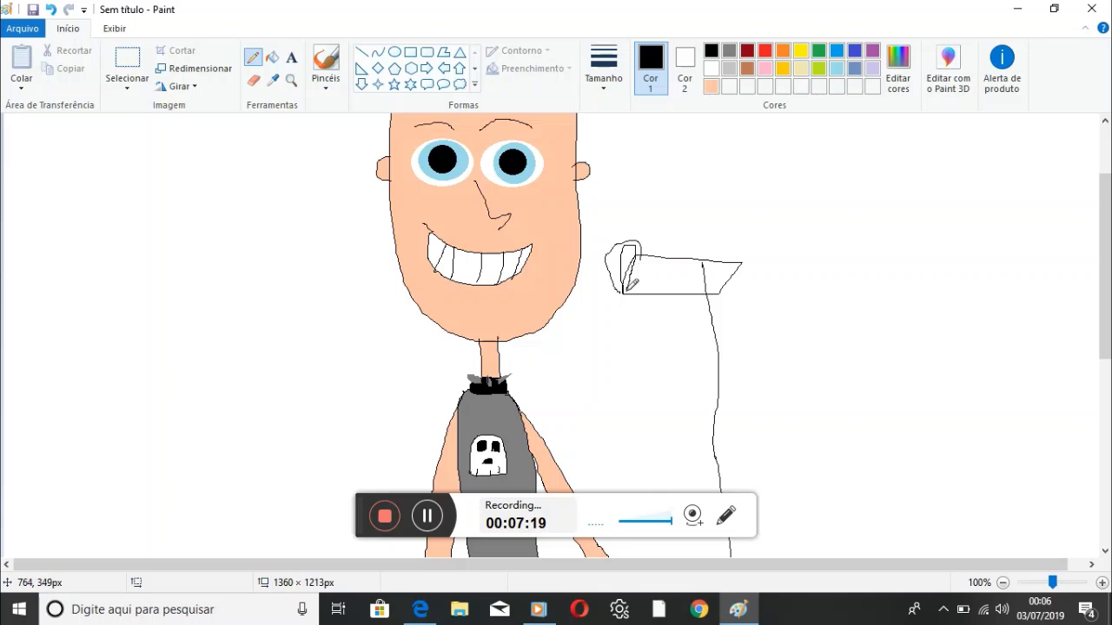
{"action": "left_click_drag", "start_coordinate": [645, 249], "coordinate": [634, 289]}
{"action": "left_click", "coordinate": [275, 57]}
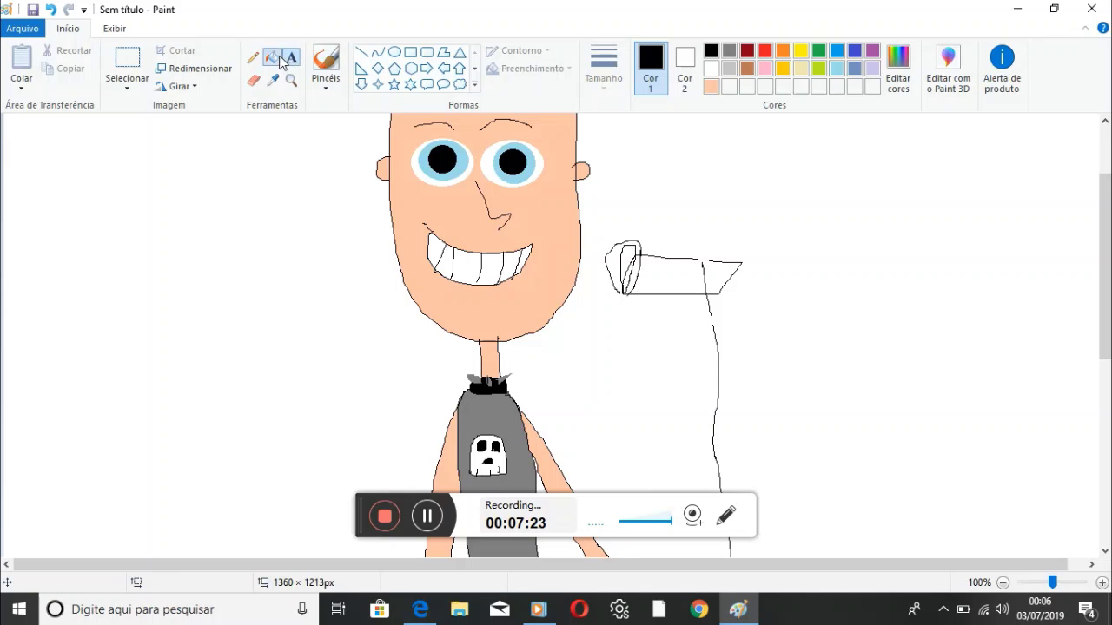
{"action": "left_click", "coordinate": [719, 264]}
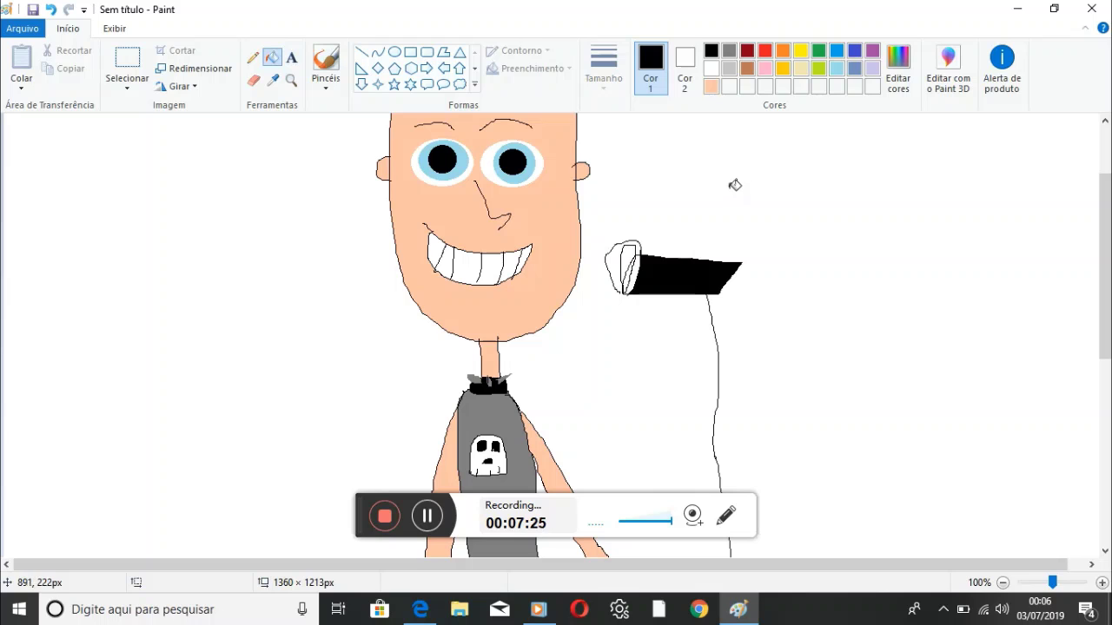
{"action": "scroll", "coordinate": [787, 171], "scroll_direction": "down", "scroll_amount": 5}
{"action": "scroll", "coordinate": [789, 172], "scroll_direction": "up", "scroll_amount": 7}
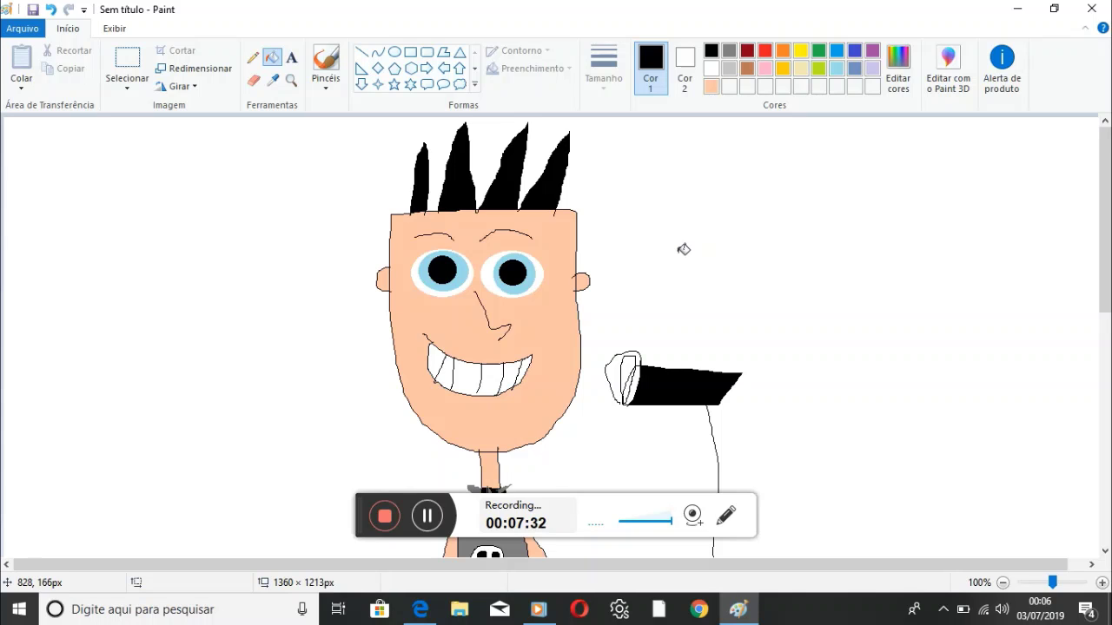
{"action": "scroll", "coordinate": [683, 249], "scroll_direction": "down", "scroll_amount": 4}
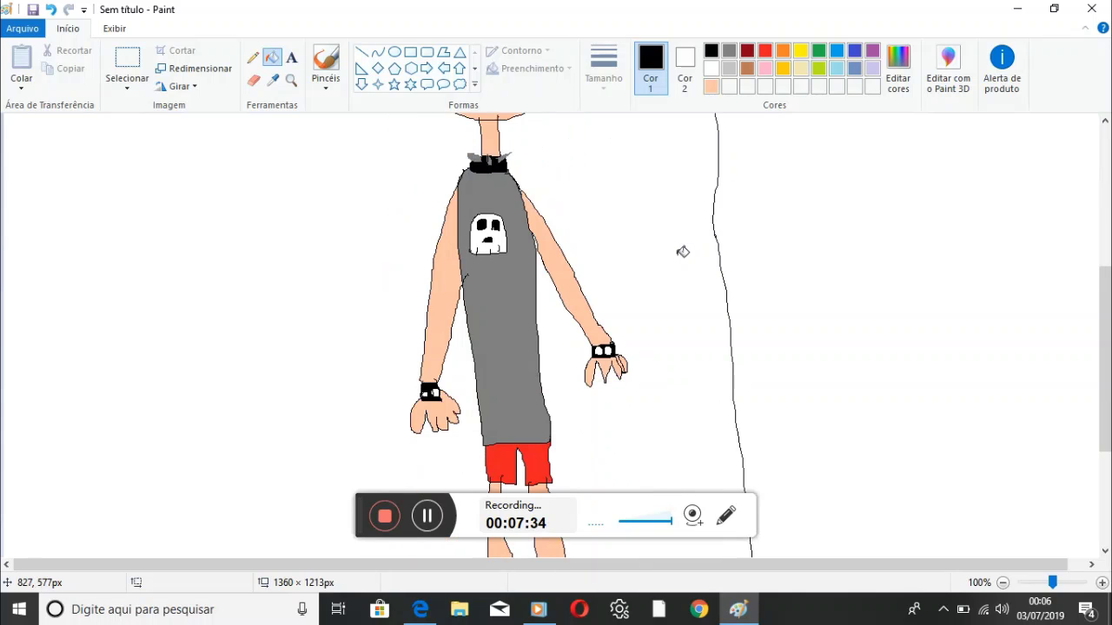
{"action": "scroll", "coordinate": [682, 252], "scroll_direction": "down", "scroll_amount": 2}
{"action": "scroll", "coordinate": [683, 255], "scroll_direction": "up", "scroll_amount": 6}
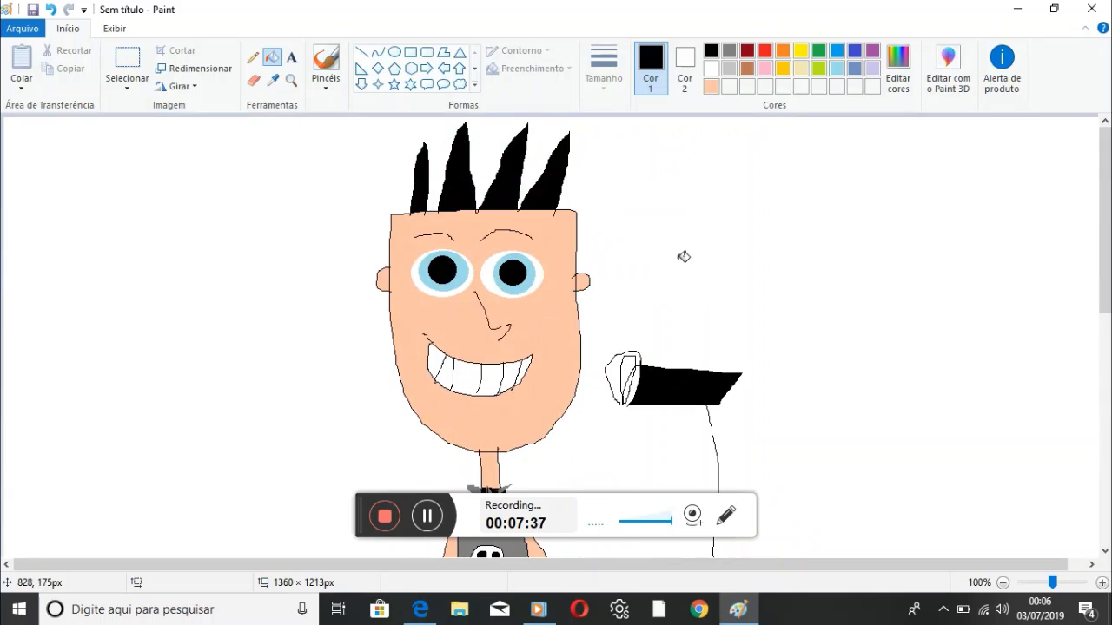